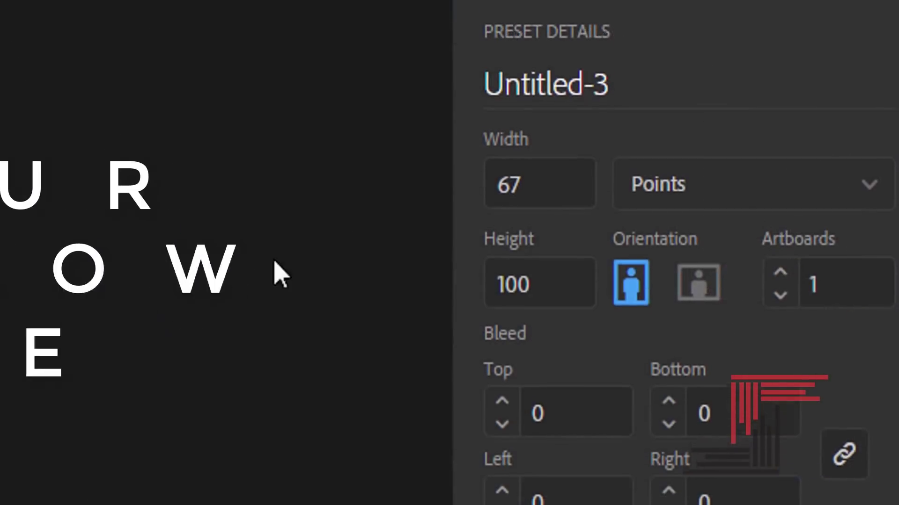
Create a landscape 1920 × 1080 px document in CMYK Color mode
{"action": "left_click", "coordinate": [786, 137]}
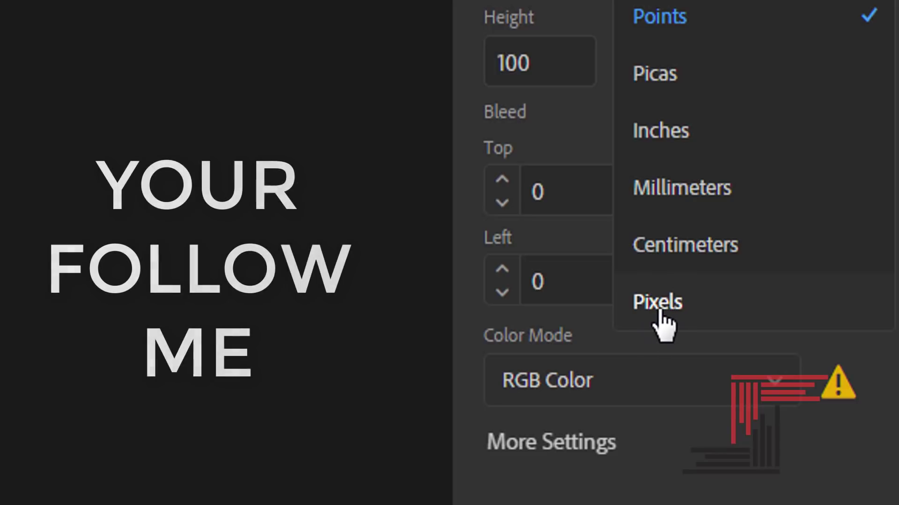
{"action": "left_click", "coordinate": [661, 302]}
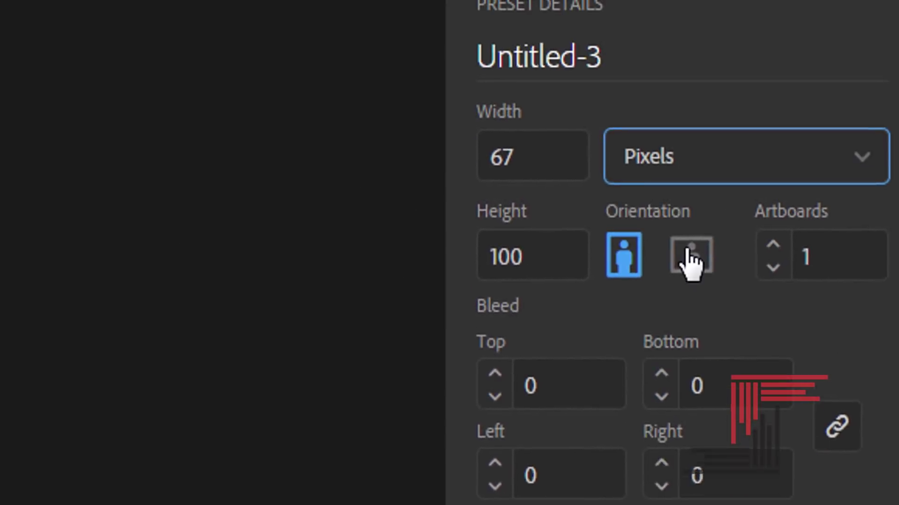
{"action": "left_click", "coordinate": [688, 257]}
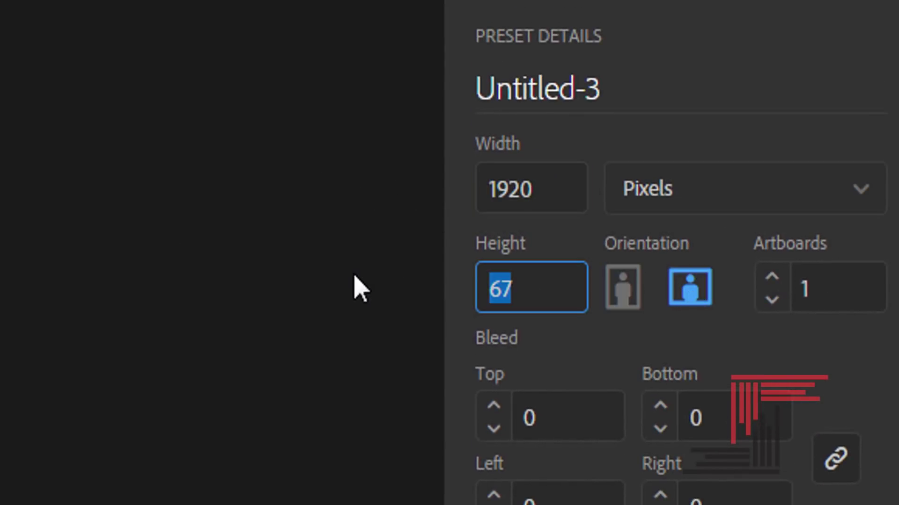
{"action": "type", "text": "1080"}
{"action": "left_click", "coordinate": [605, 284]}
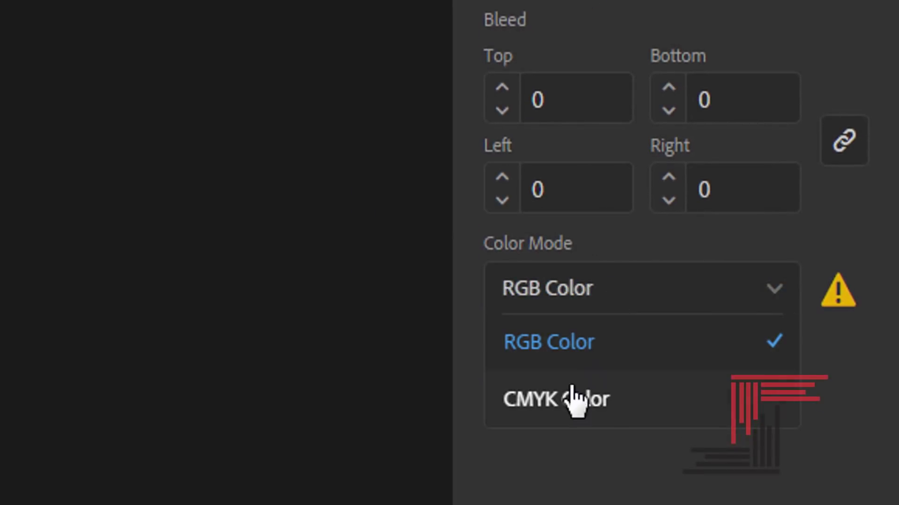
{"action": "left_click", "coordinate": [563, 403]}
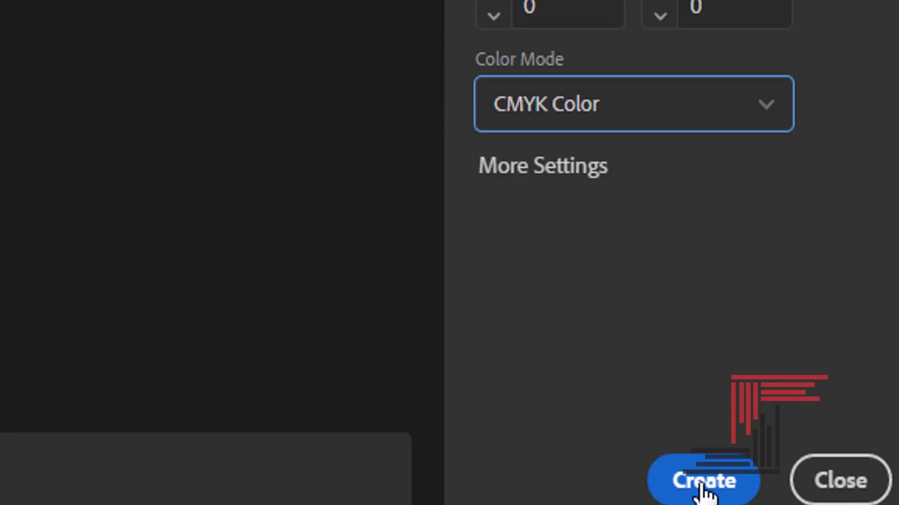
{"action": "left_click", "coordinate": [702, 487]}
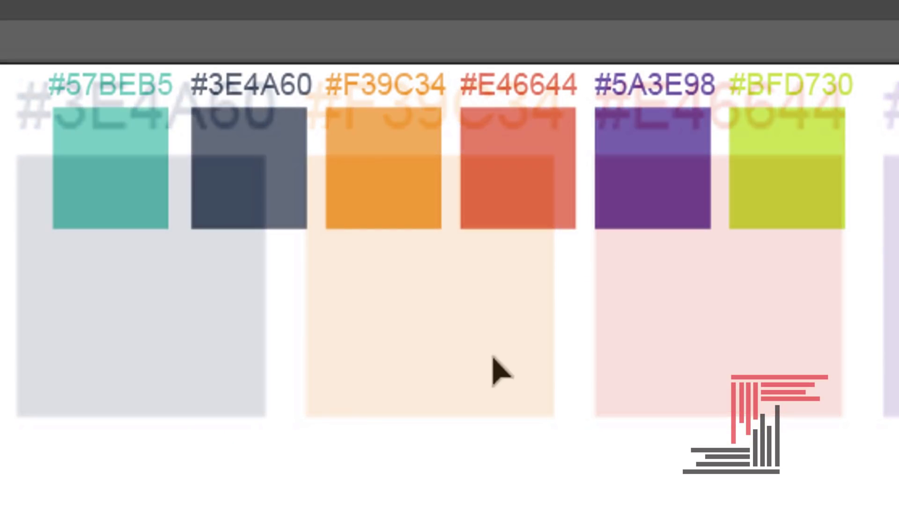
Zoom in on the six colour swatches of the reference palette
{"action": "left_click_drag", "start_coordinate": [6, 44], "coordinate": [608, 344]}
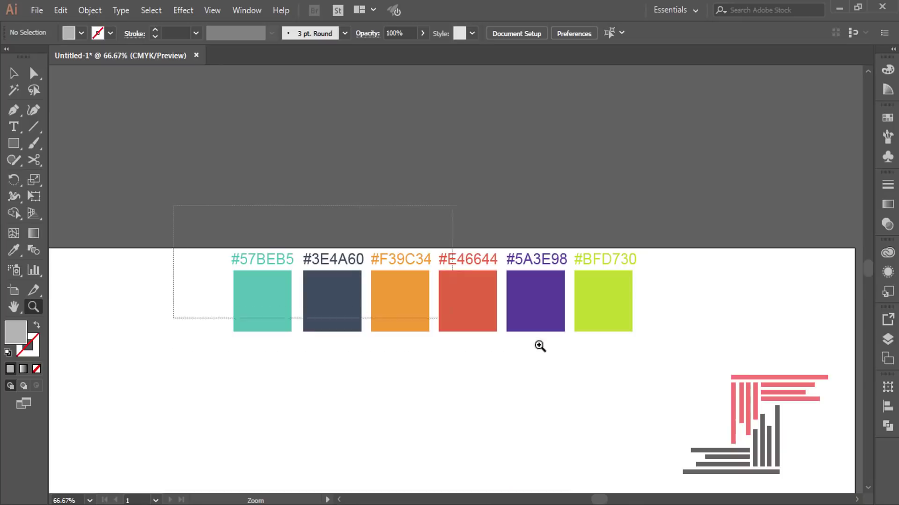
{"action": "double_click", "coordinate": [707, 374]}
{"action": "left_click_drag", "start_coordinate": [606, 500], "coordinate": [609, 275]}
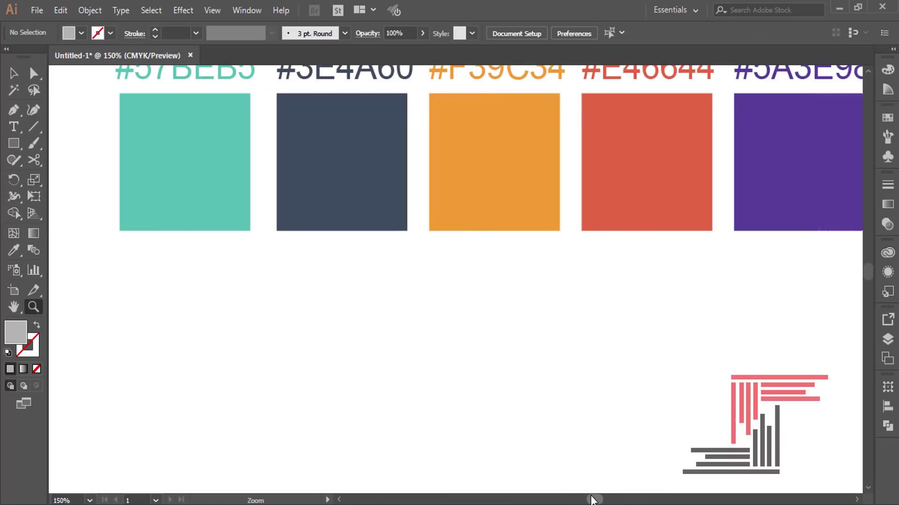
{"action": "scroll", "coordinate": [613, 275], "scroll_direction": "up", "scroll_amount": 10}
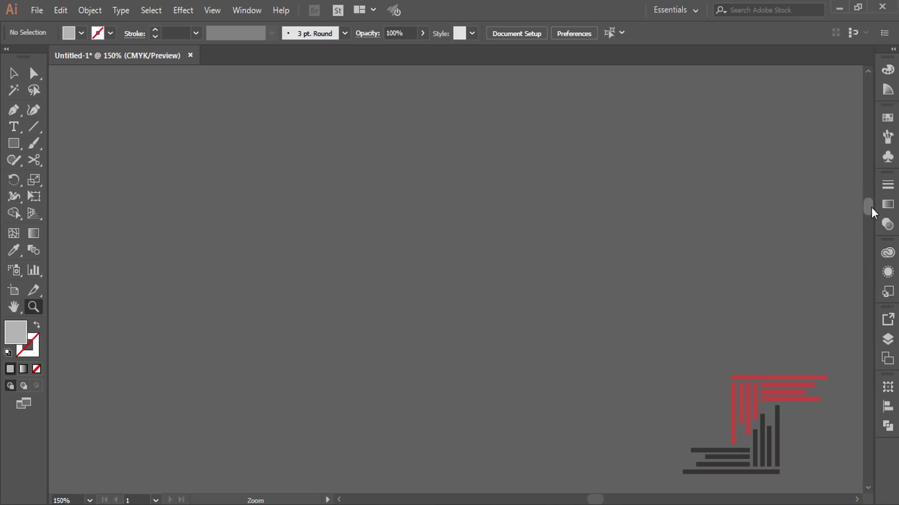
{"action": "left_click_drag", "start_coordinate": [876, 252], "coordinate": [872, 272]}
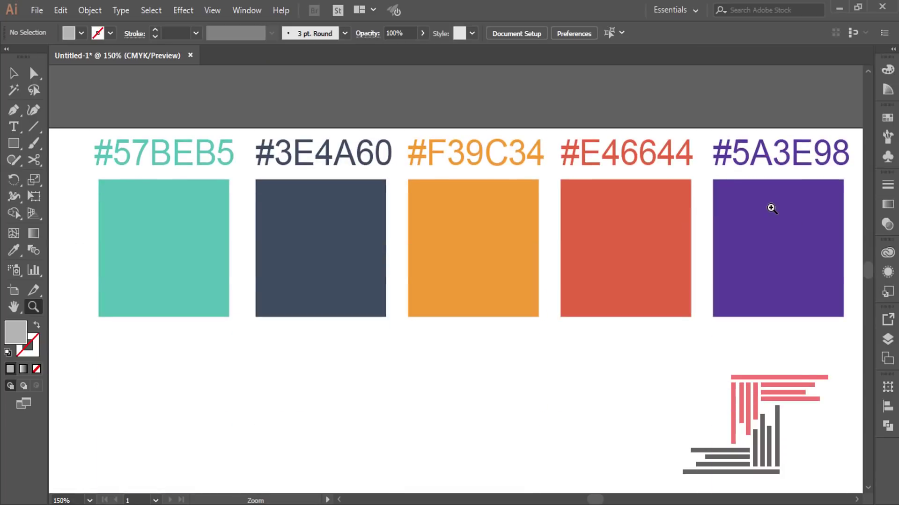
Select the #57BEB5 label text with the Type tool, then exit text editing
{"action": "key", "text": "v"}
{"action": "key", "text": "t"}
{"action": "left_click", "coordinate": [120, 151]}
{"action": "left_click_drag", "start_coordinate": [95, 150], "coordinate": [250, 136]}
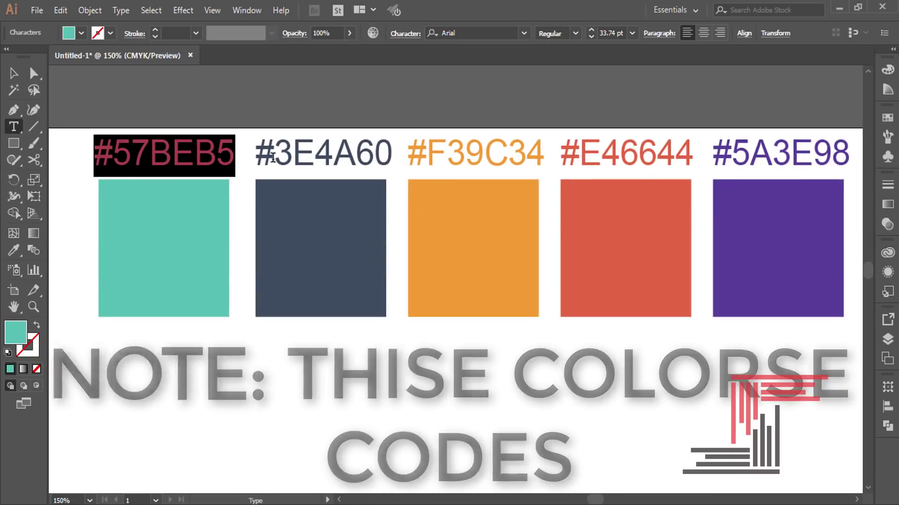
{"action": "key", "text": "Escape"}
Inspect the #3E4A60 and #5A3E98 labels and the purple, red, orange and teal squares
{"action": "left_click", "coordinate": [265, 156]}
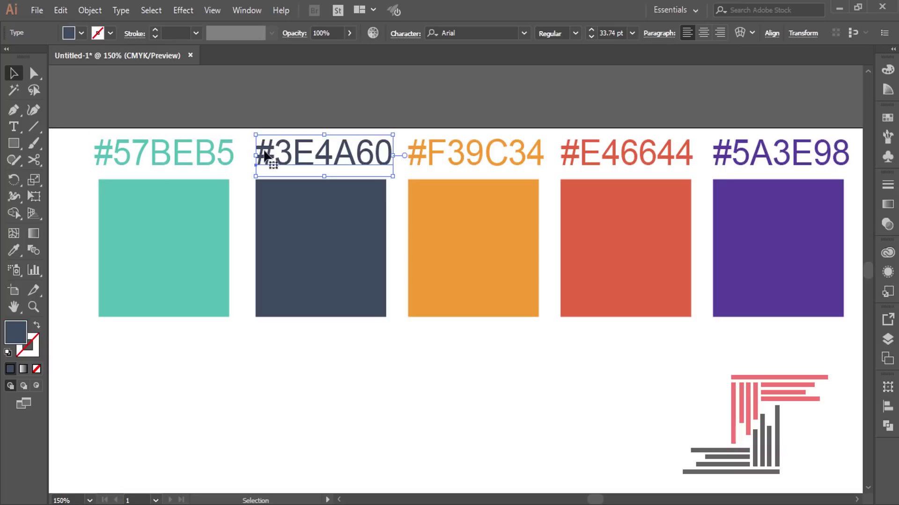
{"action": "left_click", "coordinate": [802, 150]}
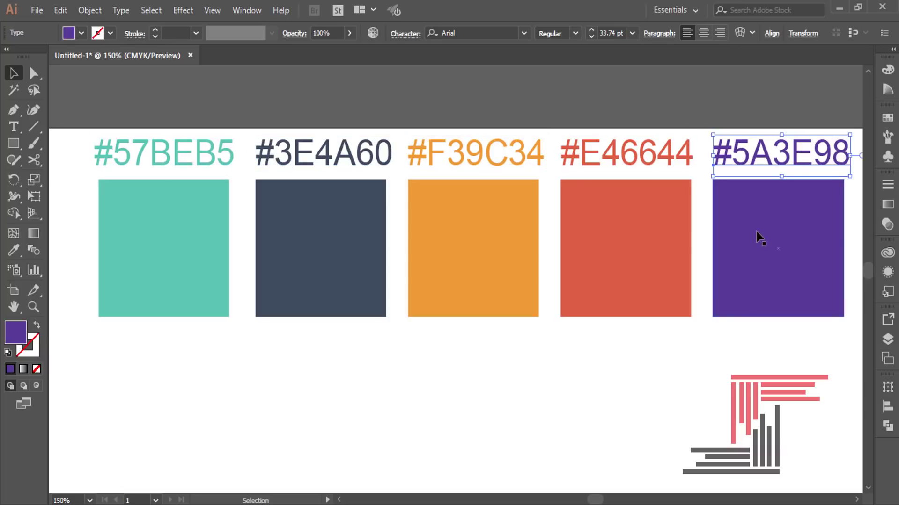
{"action": "left_click", "coordinate": [752, 231]}
{"action": "left_click", "coordinate": [630, 184]}
{"action": "left_click", "coordinate": [484, 241]}
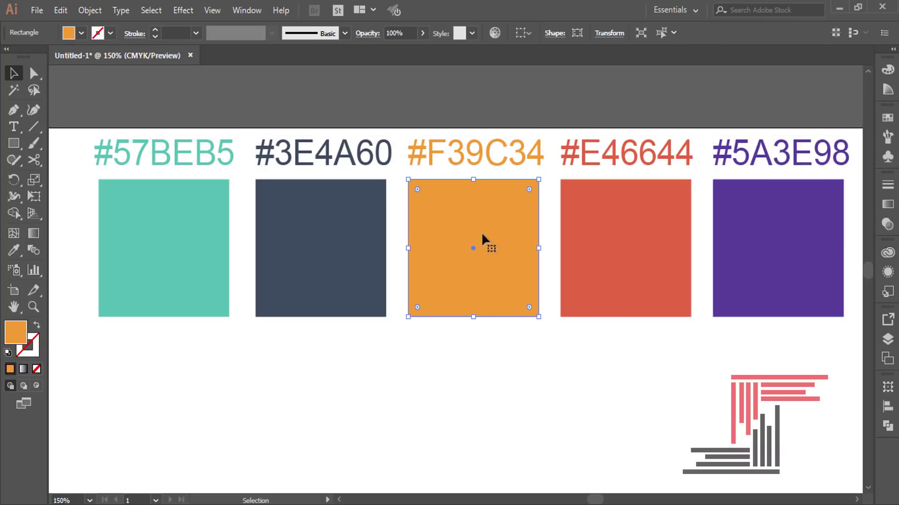
{"action": "left_click", "coordinate": [323, 152]}
{"action": "left_click", "coordinate": [164, 152]}
{"action": "left_click", "coordinate": [191, 249]}
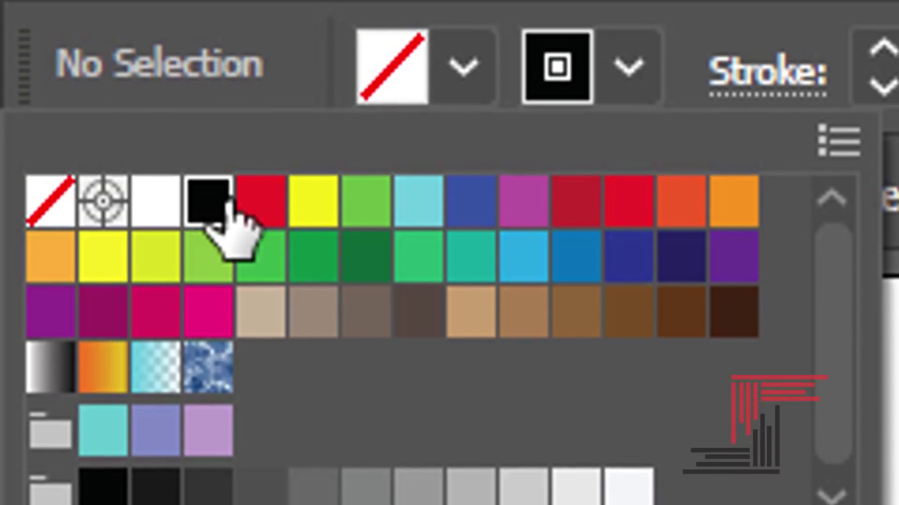
Draw a rectangle with a 60 pt black stroke below the palette
{"action": "left_click", "coordinate": [452, 66]}
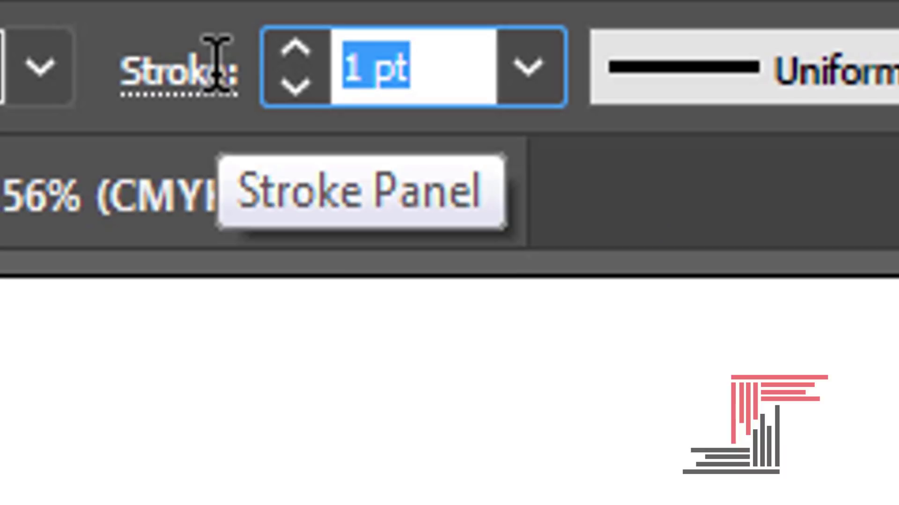
{"action": "type", "text": "60"}
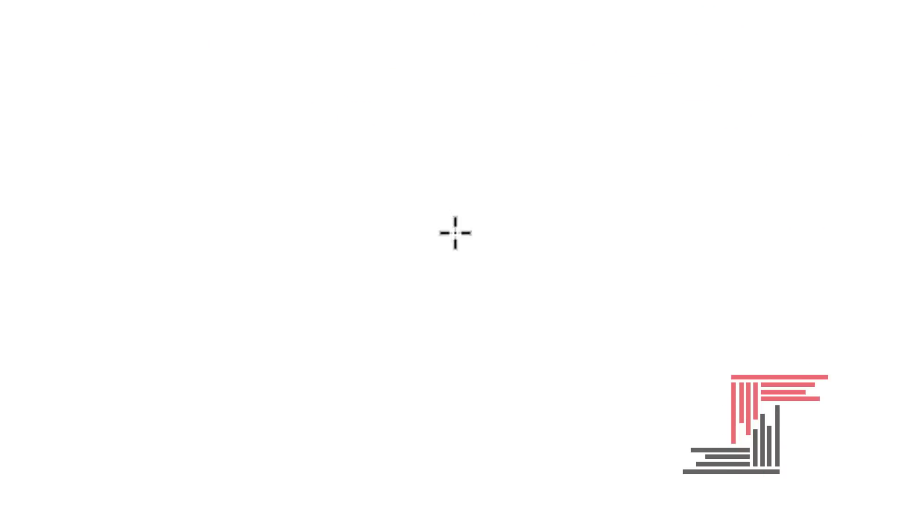
{"action": "left_click", "coordinate": [497, 251]}
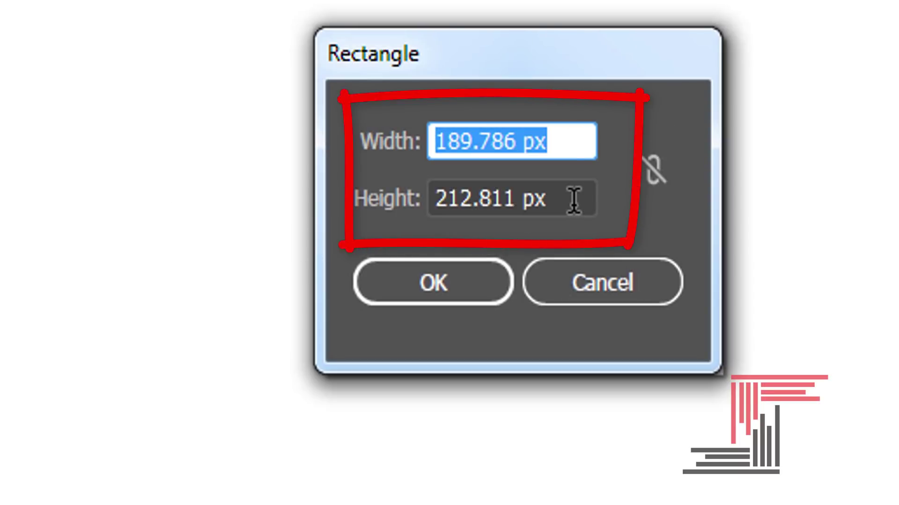
{"action": "left_click", "coordinate": [577, 202]}
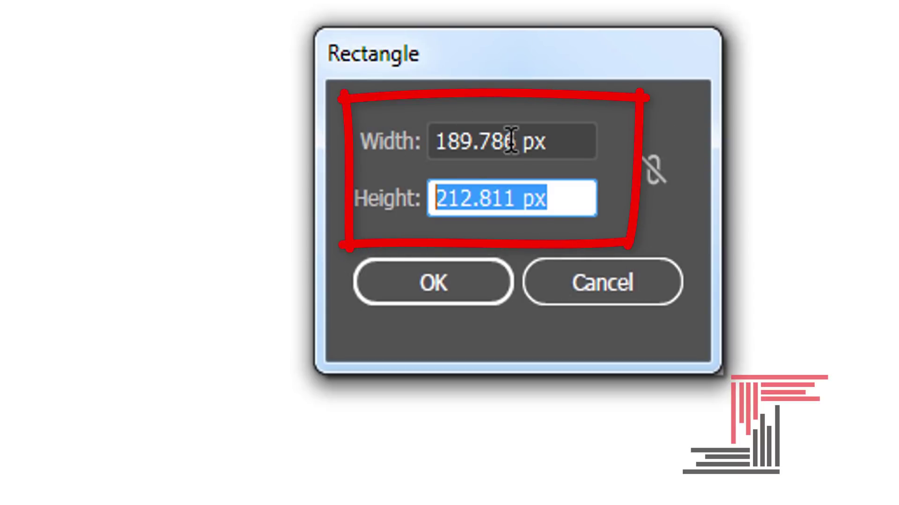
{"action": "left_click_drag", "start_coordinate": [505, 140], "coordinate": [547, 142]}
{"action": "left_click", "coordinate": [567, 185]}
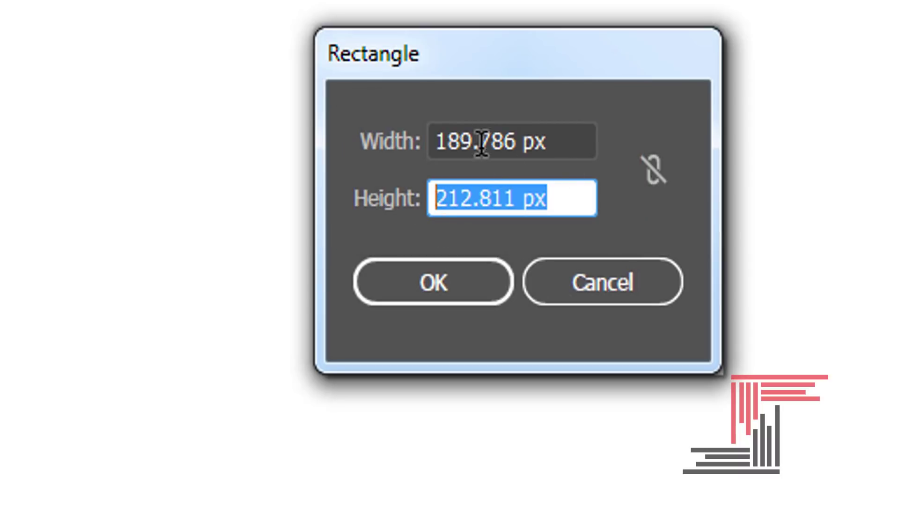
{"action": "left_click", "coordinate": [429, 295]}
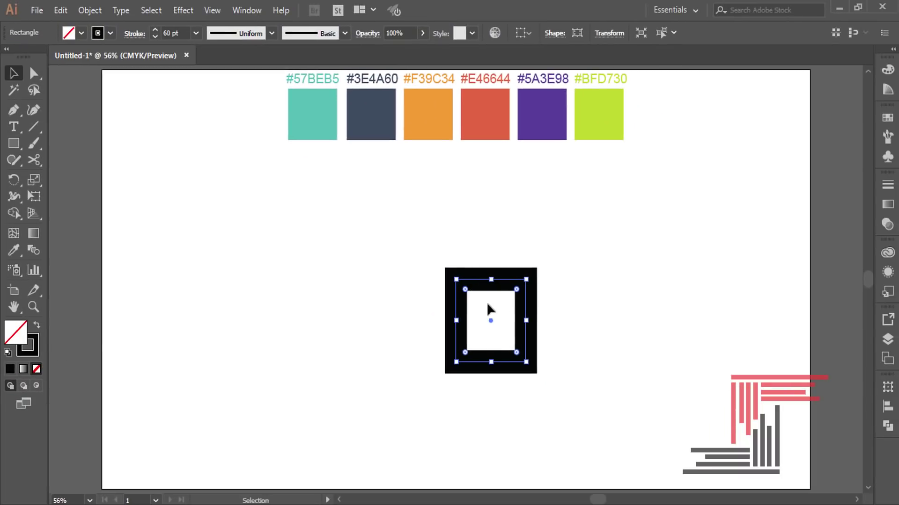
Expand the rectangle's stroke into a solid black frame shape
{"action": "left_click", "coordinate": [450, 300]}
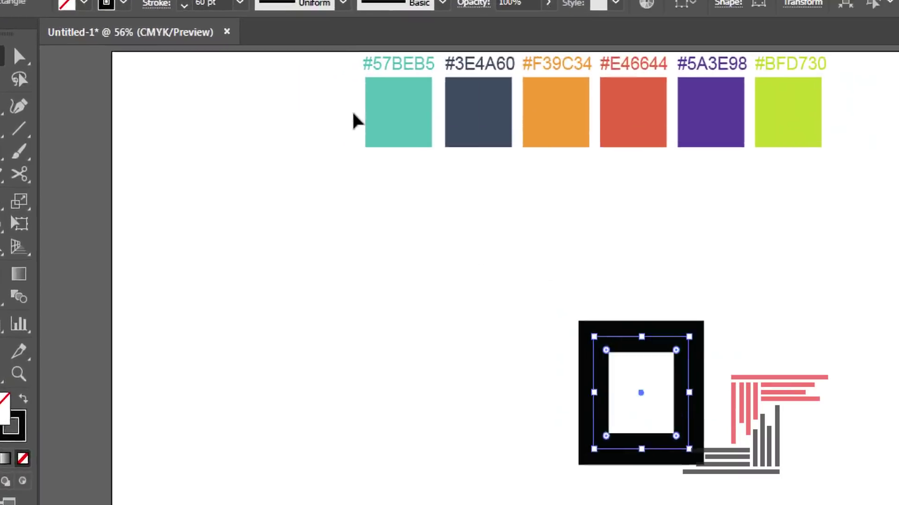
{"action": "left_click", "coordinate": [89, 10]}
{"action": "left_click", "coordinate": [147, 146]}
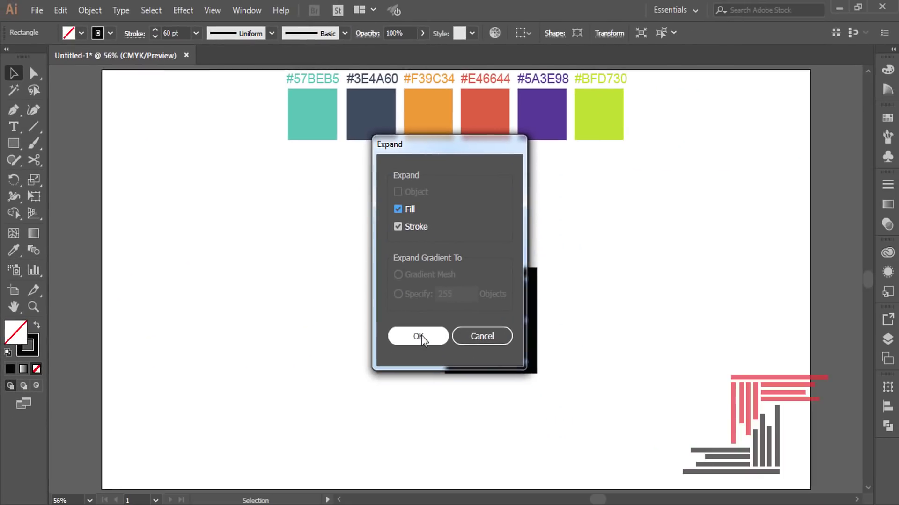
{"action": "left_click", "coordinate": [423, 340]}
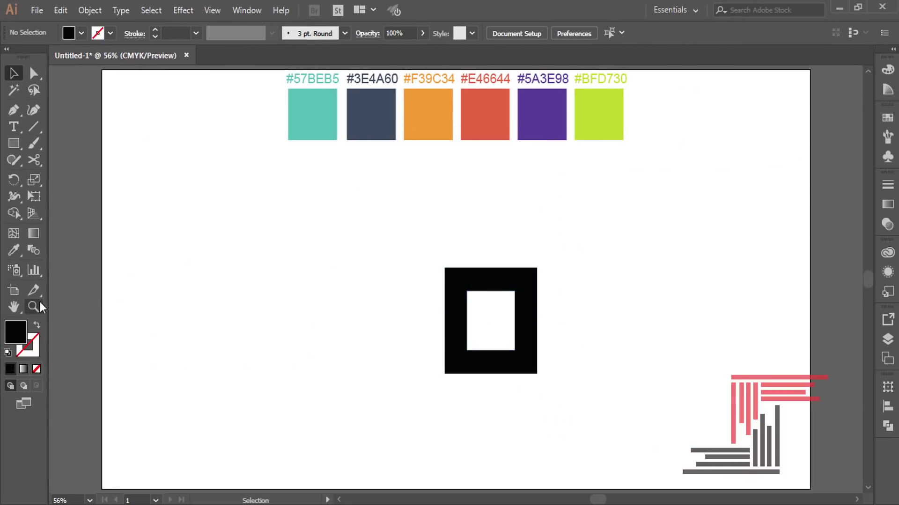
{"action": "left_click_drag", "start_coordinate": [402, 245], "coordinate": [576, 404]}
Draw a Pen path dividing off the frame's right-hand strip
{"action": "key", "text": "v"}
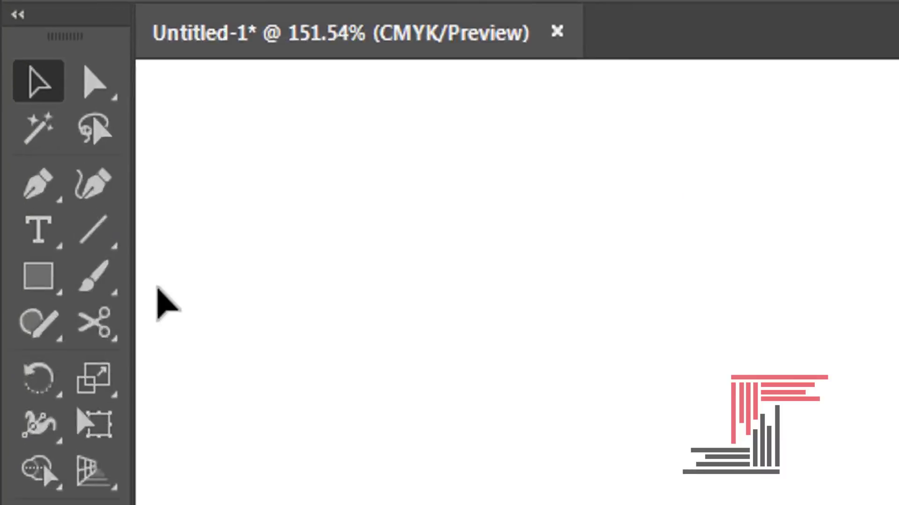
{"action": "left_click", "coordinate": [17, 111]}
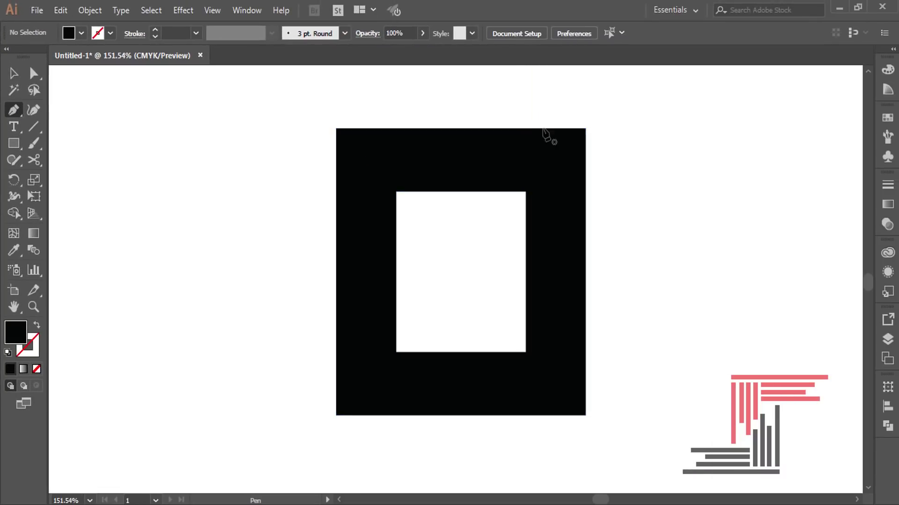
{"action": "left_click", "coordinate": [525, 191]}
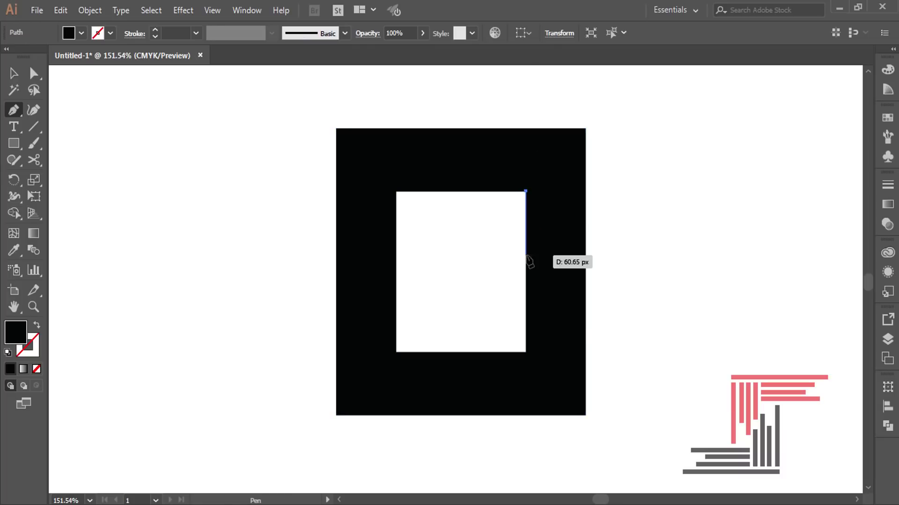
{"action": "left_click", "coordinate": [526, 415]}
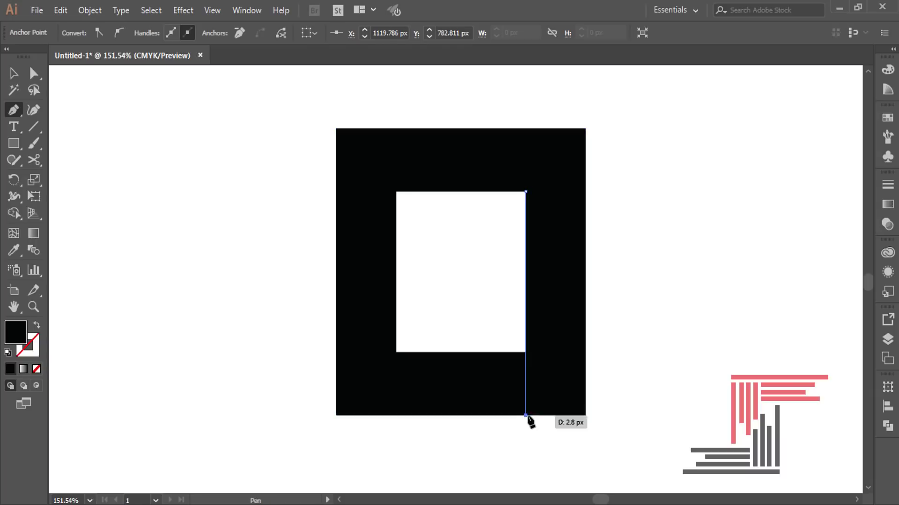
{"action": "left_click", "coordinate": [585, 415]}
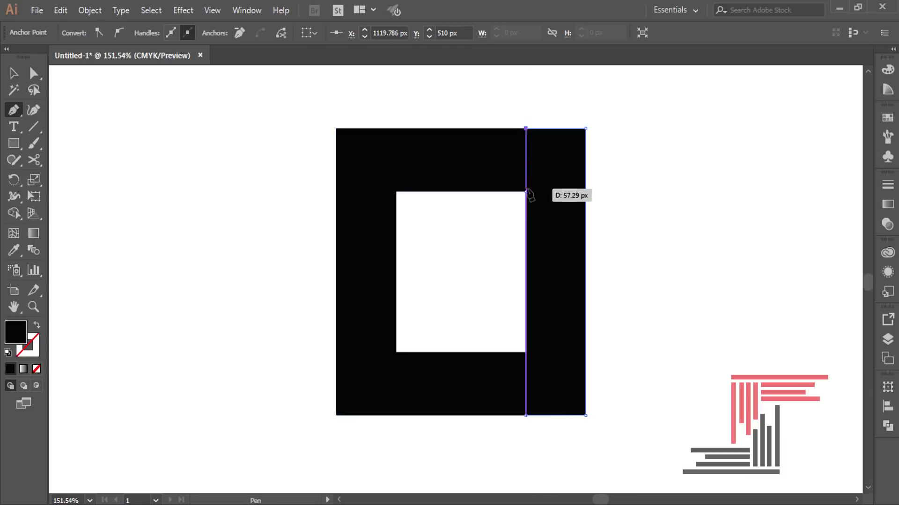
Delete the right strip with Shape Builder, leaving a black C shape
{"action": "left_click", "coordinate": [822, 150]}
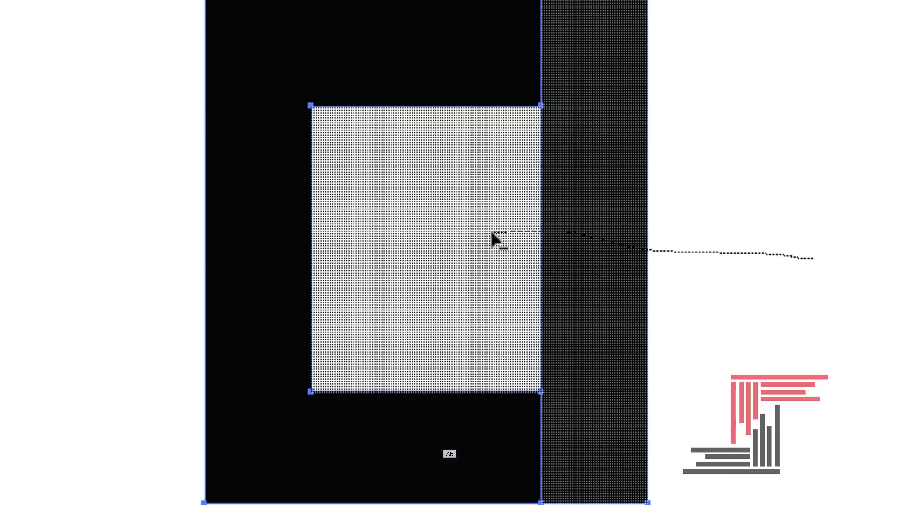
{"action": "left_click", "coordinate": [489, 241], "text": "alt"}
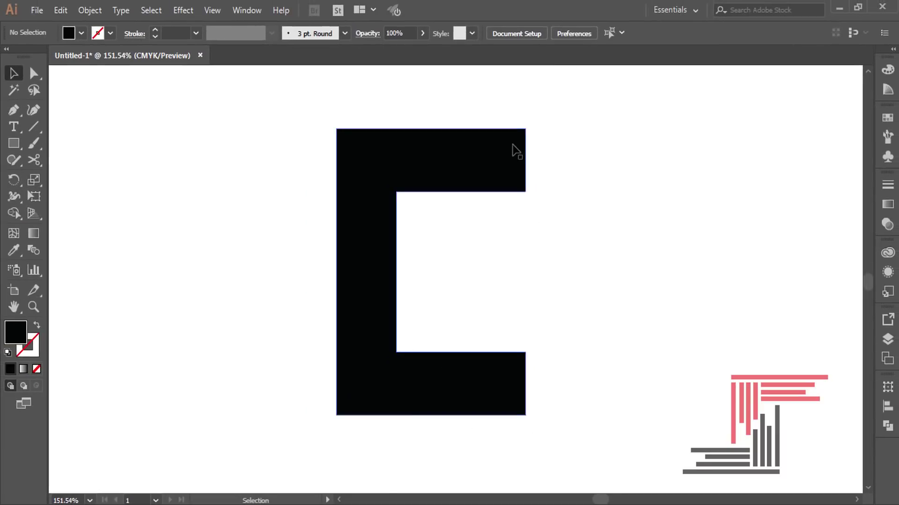
{"action": "left_click", "coordinate": [513, 147]}
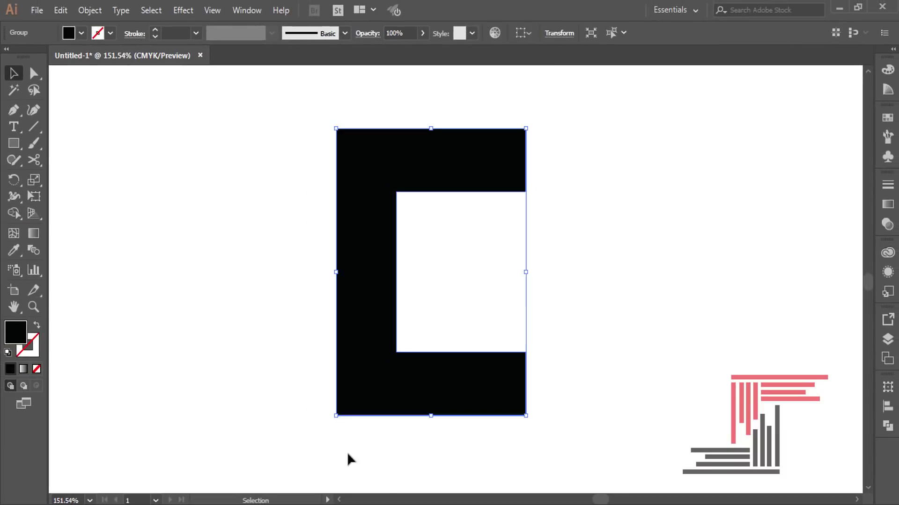
{"action": "left_click", "coordinate": [315, 217]}
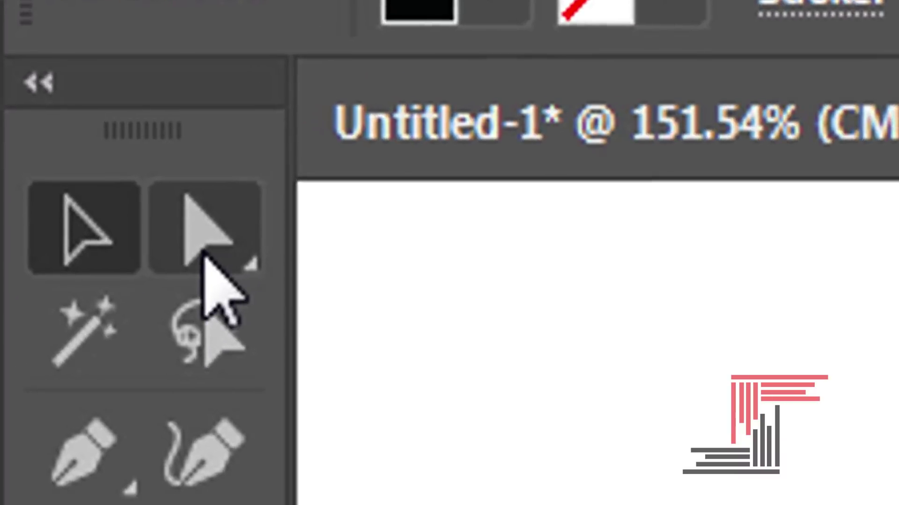
Round the C shape's outer corners and arm ends to a 30 px radius
{"action": "left_click", "coordinate": [33, 76]}
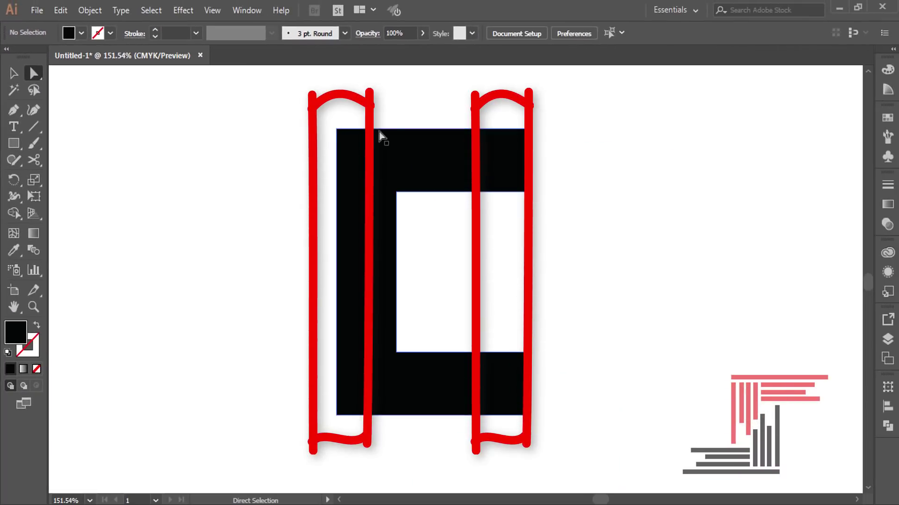
{"action": "left_click_drag", "start_coordinate": [361, 172], "coordinate": [341, 132]}
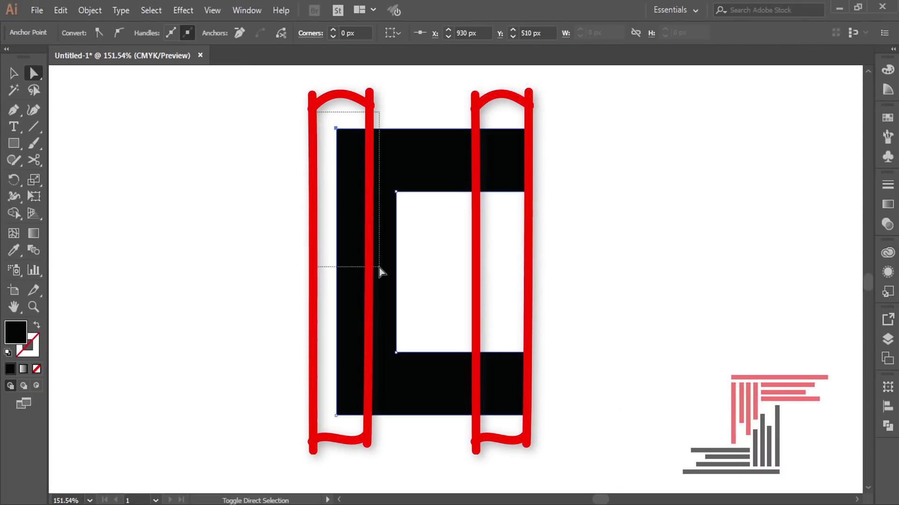
{"action": "left_click_drag", "start_coordinate": [310, 103], "coordinate": [367, 412]}
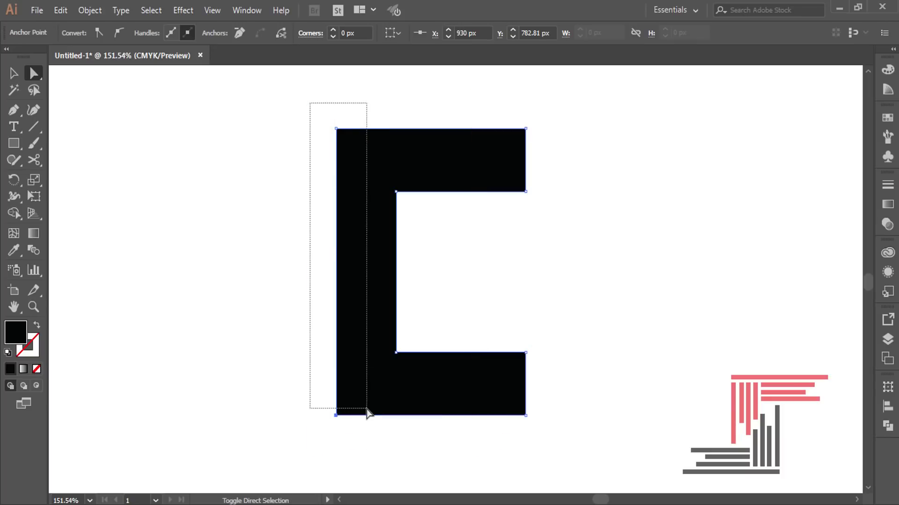
{"action": "mouse_move", "coordinate": [306, 107]}
{"action": "left_mouse_down"}
{"action": "mouse_move", "coordinate": [353, 176]}
{"action": "mouse_move", "coordinate": [342, 247]}
{"action": "left_mouse_up"}
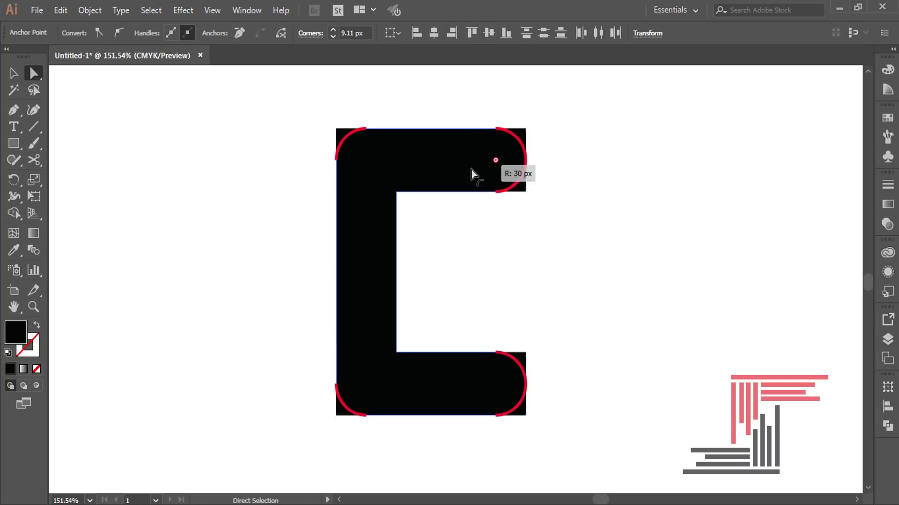
{"action": "left_click", "coordinate": [414, 233]}
{"action": "key", "text": "v"}
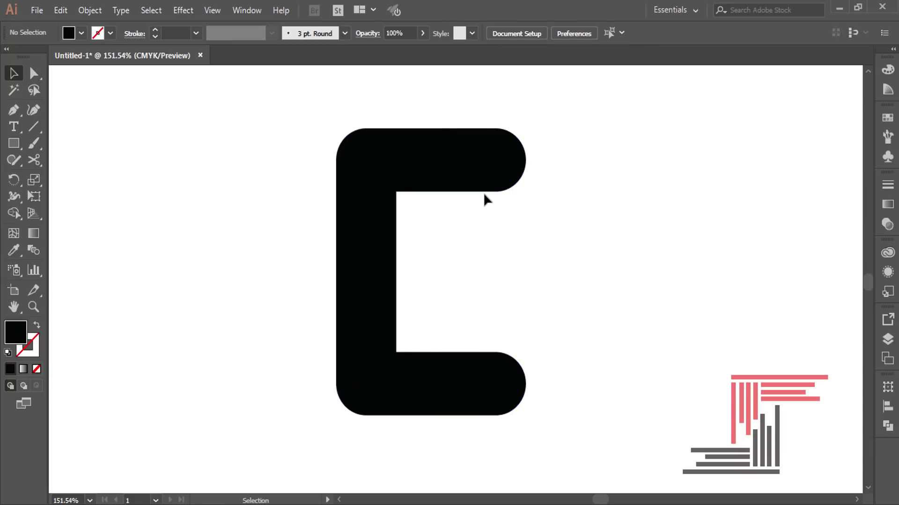
{"action": "key", "text": "ctrl+0"}
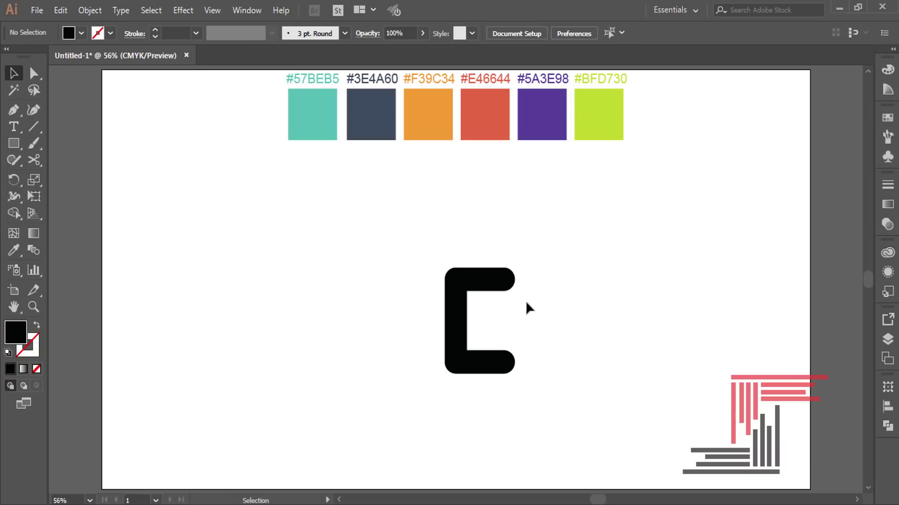
Move the C to the artboard's left edge and set fill None, stroke black 60 pt
{"action": "left_click_drag", "start_coordinate": [515, 283], "coordinate": [191, 217]}
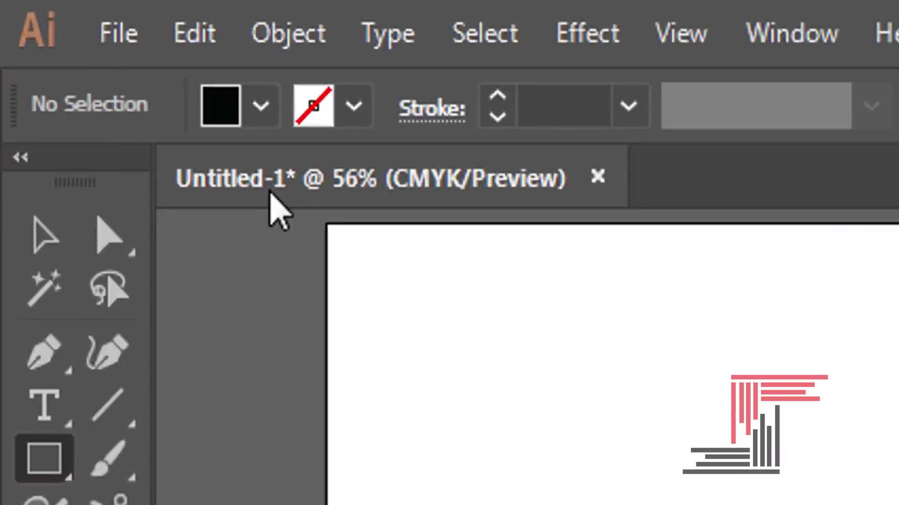
{"action": "left_click", "coordinate": [81, 33]}
{"action": "left_click", "coordinate": [9, 56]}
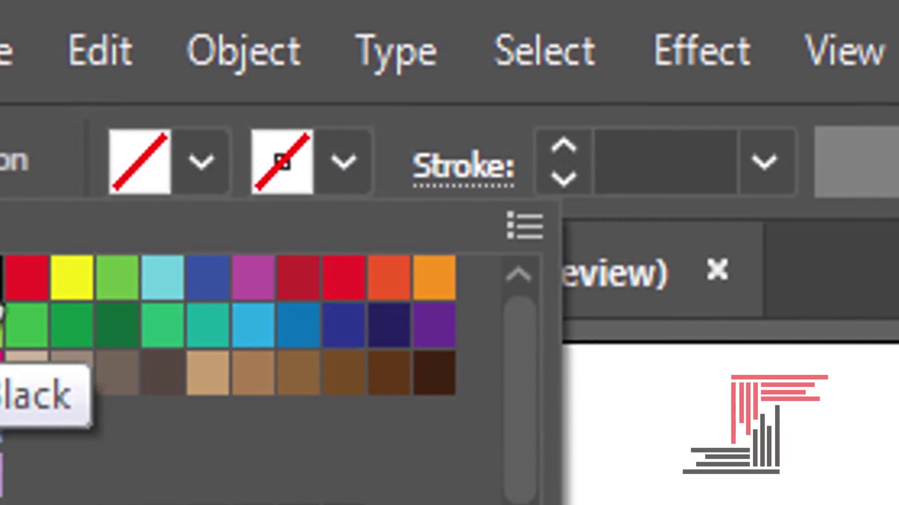
{"action": "left_click", "coordinate": [180, 278]}
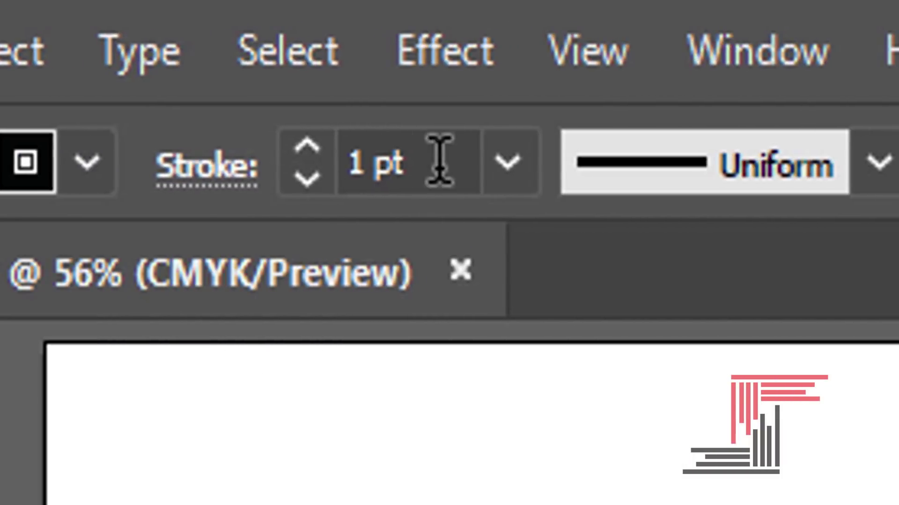
{"action": "left_click", "coordinate": [438, 154]}
{"action": "type", "text": "60"}
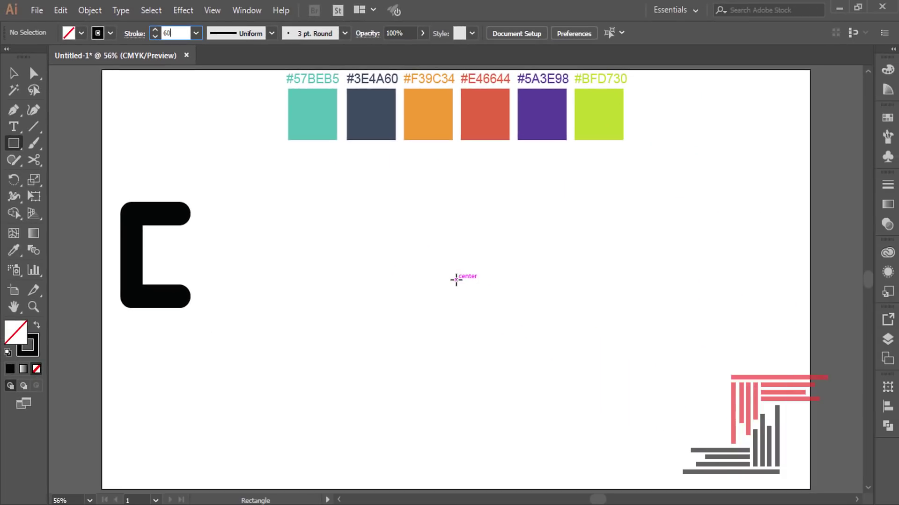
Draw a 158.182 × 158.182 px square with the Rectangle tool
{"action": "left_click", "coordinate": [456, 280]}
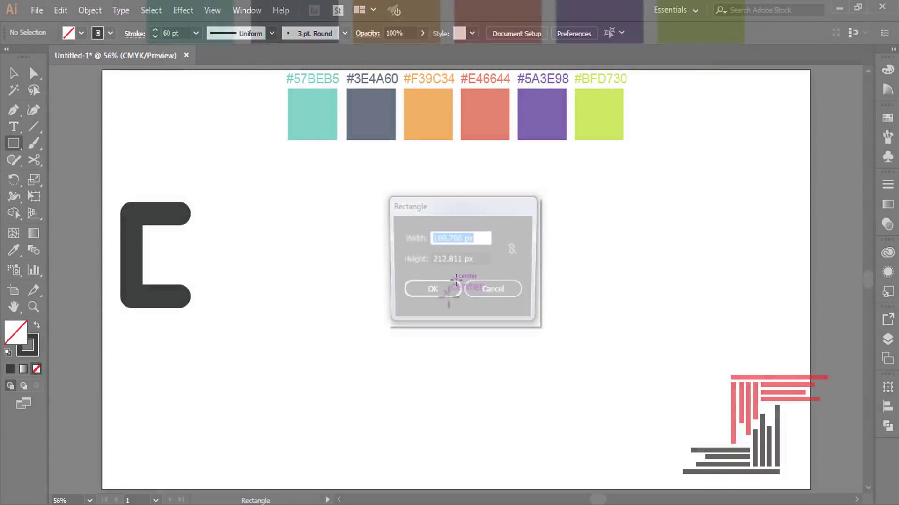
{"action": "type", "text": "158."}
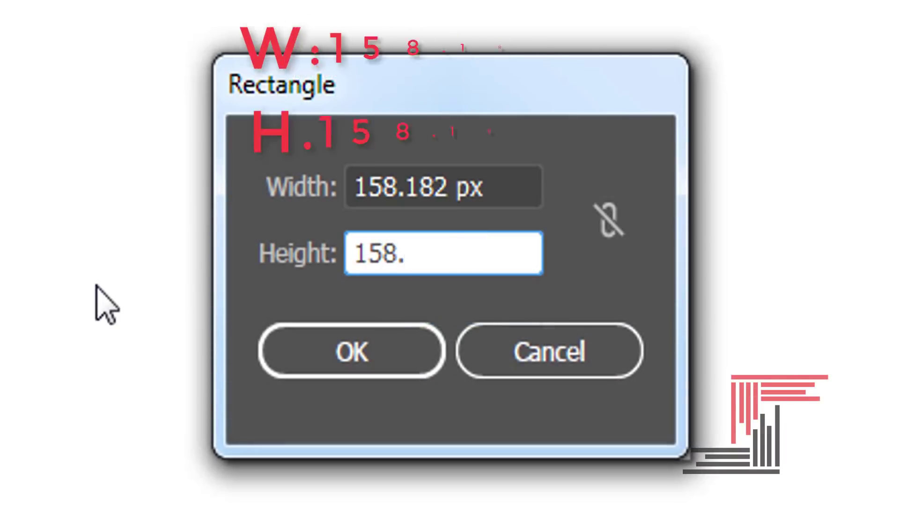
{"action": "type", "text": ".182"}
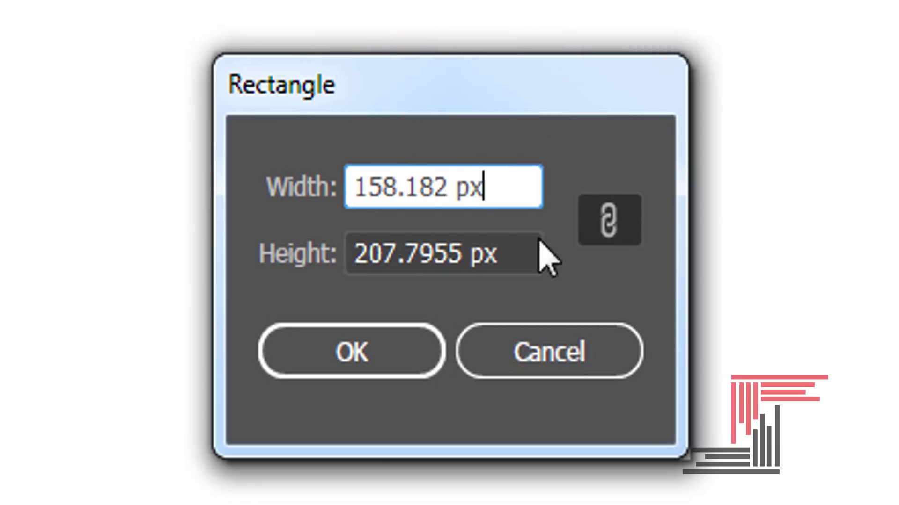
{"action": "left_click", "coordinate": [608, 220]}
{"action": "key", "text": "Tab"}
{"action": "type", "text": "158.182 px"}
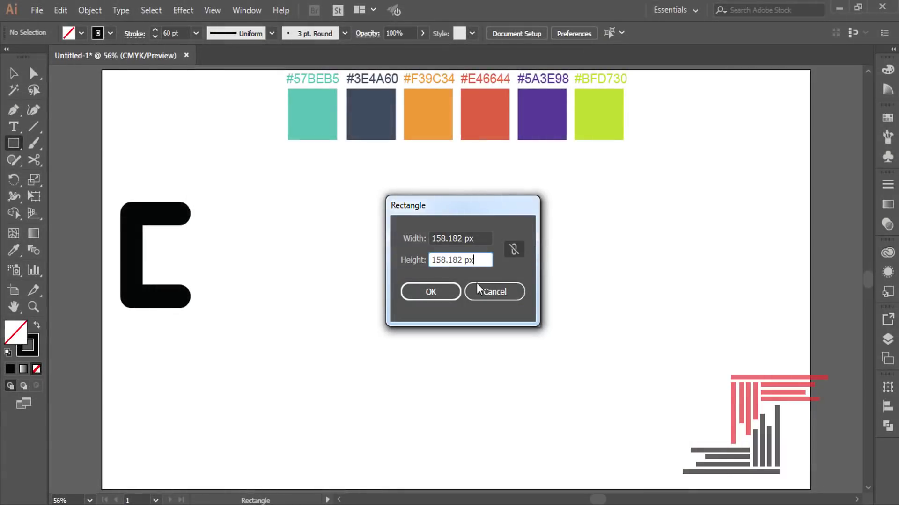
{"action": "left_click", "coordinate": [426, 297]}
{"action": "key", "text": "v"}
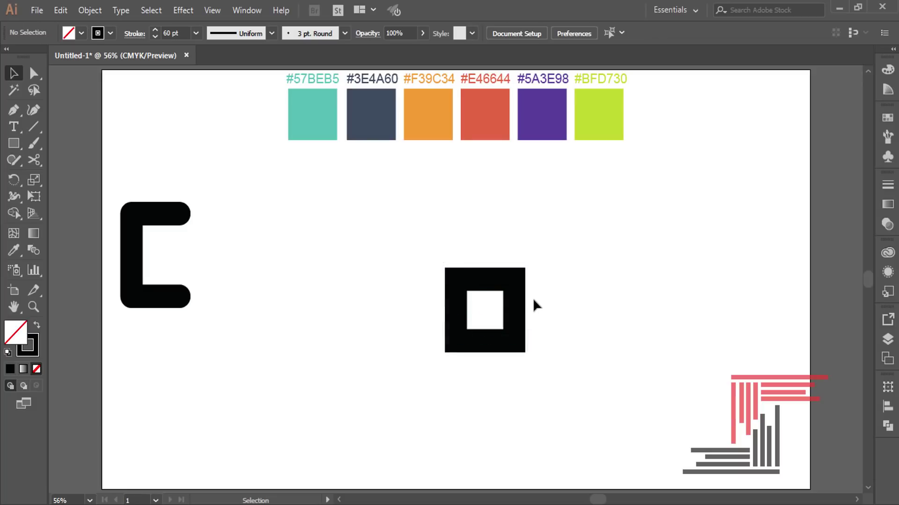
Expand the stroked square into a filled black frame, zoom in, and show rulers
{"action": "left_click", "coordinate": [521, 350]}
{"action": "left_click", "coordinate": [85, 10]}
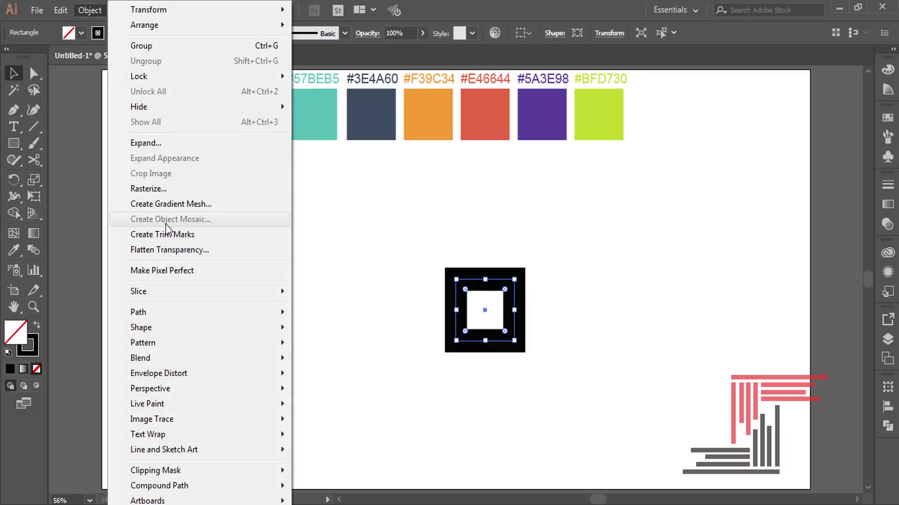
{"action": "left_click", "coordinate": [145, 143]}
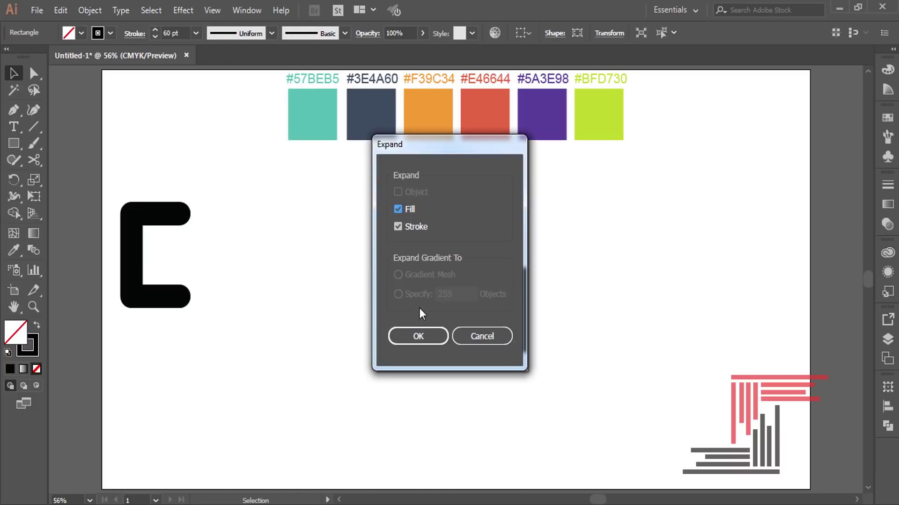
{"action": "left_click", "coordinate": [417, 335]}
{"action": "left_click", "coordinate": [542, 304]}
{"action": "left_click", "coordinate": [37, 308]}
{"action": "left_click", "coordinate": [501, 306]}
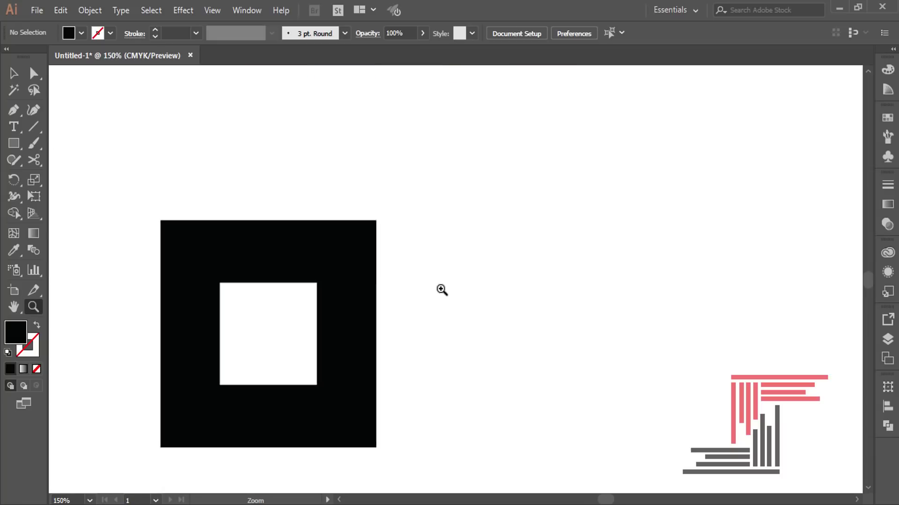
{"action": "key", "text": "ctrl+r"}
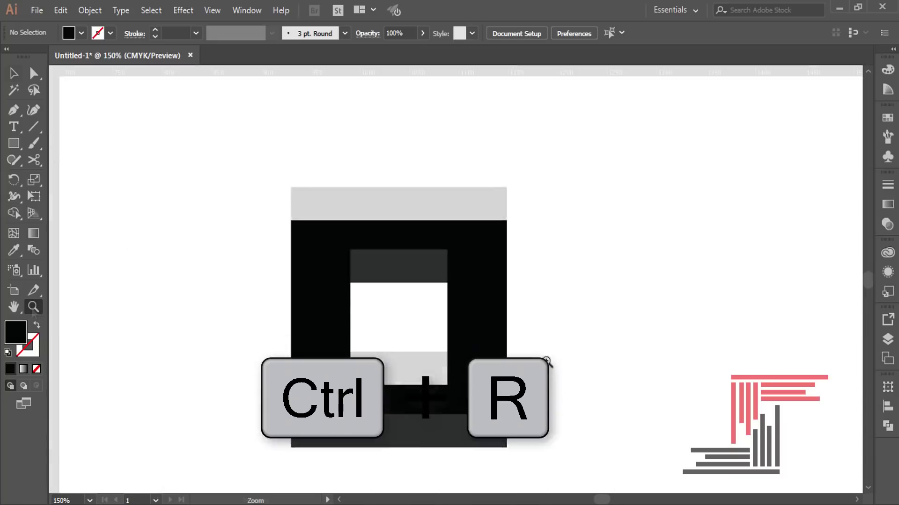
Place a guide at the frame's inner bottom edge, then zoom out and deselect
{"action": "left_click", "coordinate": [479, 279]}
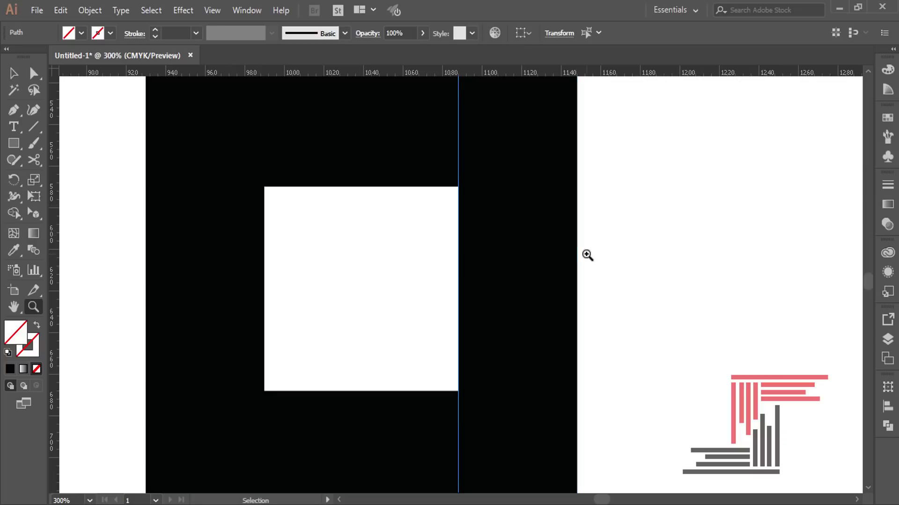
{"action": "scroll", "coordinate": [594, 335], "scroll_direction": "down", "scroll_amount": 3}
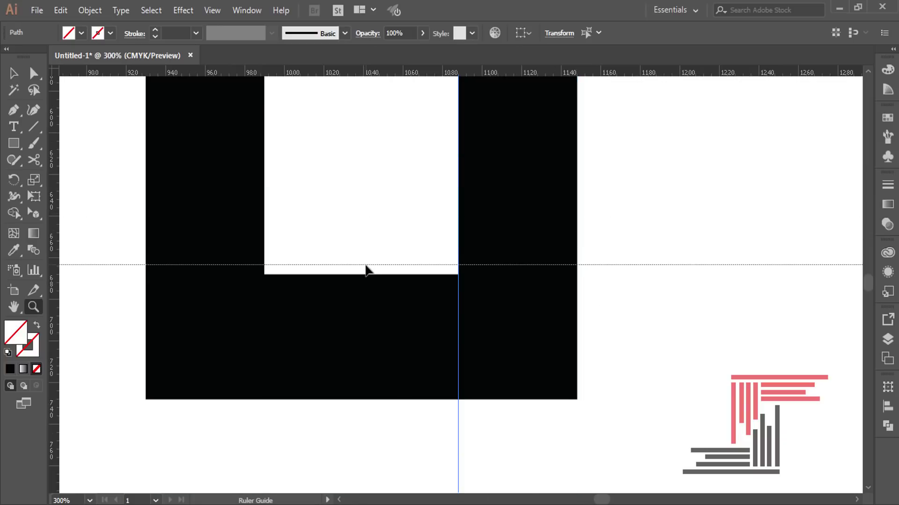
{"action": "left_click_drag", "start_coordinate": [365, 264], "coordinate": [370, 274]}
{"action": "scroll", "coordinate": [549, 250], "scroll_direction": "up", "scroll_amount": 3}
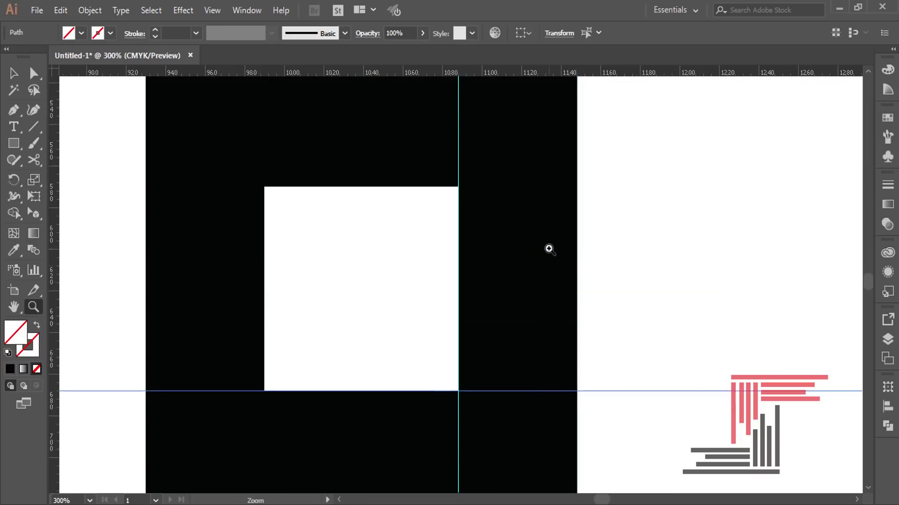
{"action": "scroll", "coordinate": [548, 250], "scroll_direction": "up", "scroll_amount": 2}
{"action": "scroll", "coordinate": [612, 193], "scroll_direction": "down", "scroll_amount": 4}
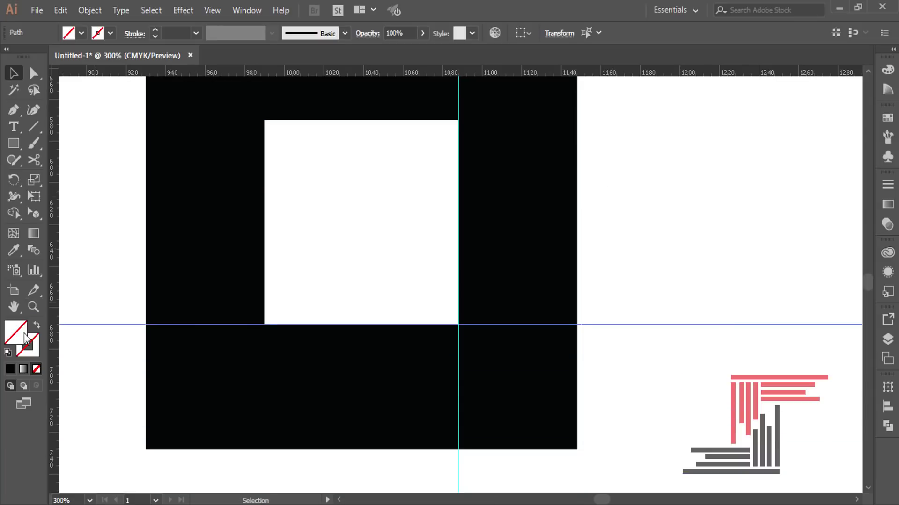
{"action": "left_click", "coordinate": [40, 308]}
{"action": "left_click", "coordinate": [414, 212], "text": "alt"}
{"action": "key", "text": "v"}
{"action": "key", "text": "ctrl+shift+a"}
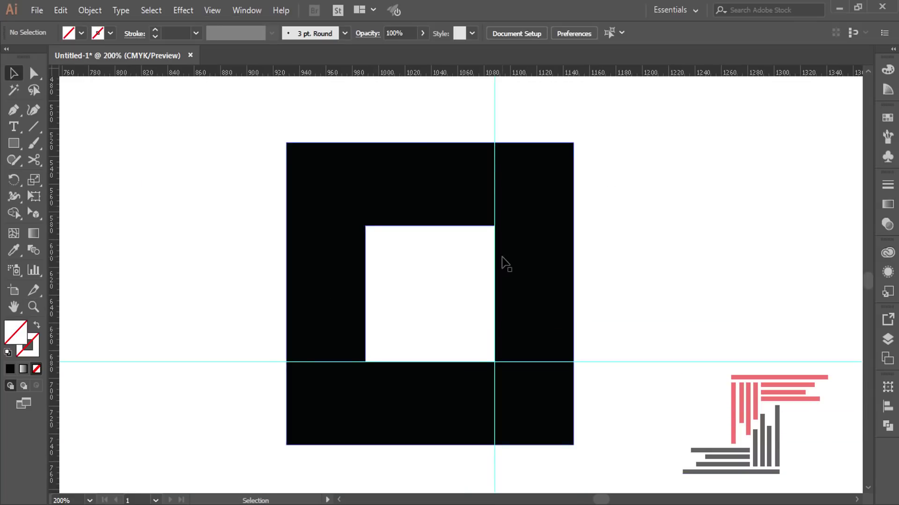
Trace a closed Pen path around the frame's right column and bottom bar
{"action": "key", "text": "p"}
{"action": "left_click", "coordinate": [494, 142]}
{"action": "left_click", "coordinate": [494, 361]}
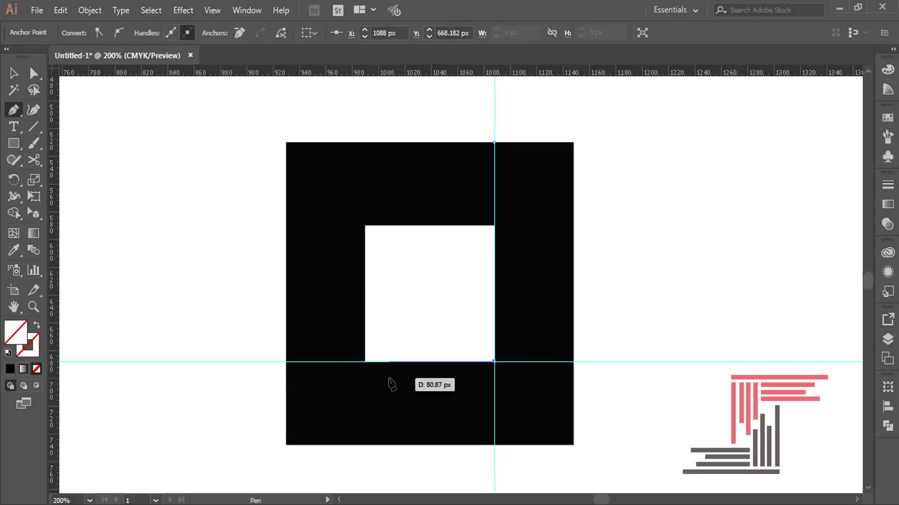
{"action": "left_click", "coordinate": [286, 362]}
{"action": "left_click", "coordinate": [286, 444]}
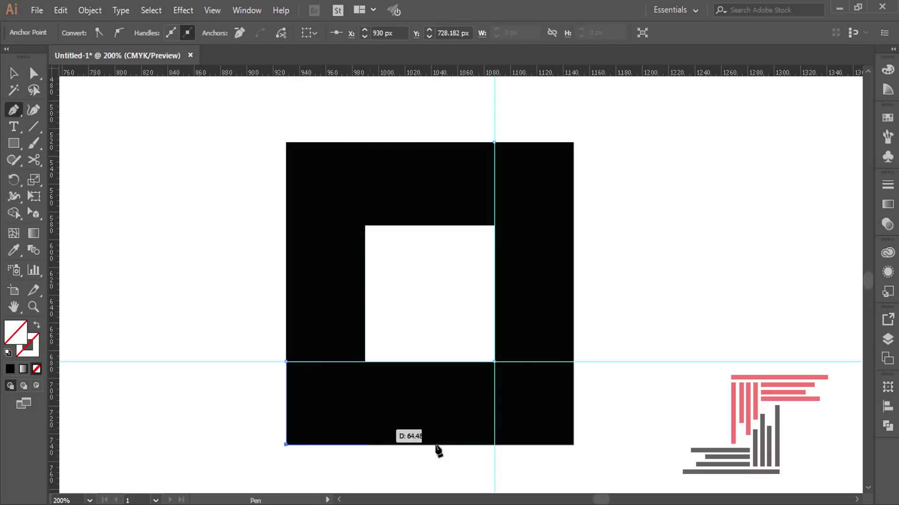
{"action": "left_click", "coordinate": [573, 445]}
{"action": "left_click", "coordinate": [573, 141]}
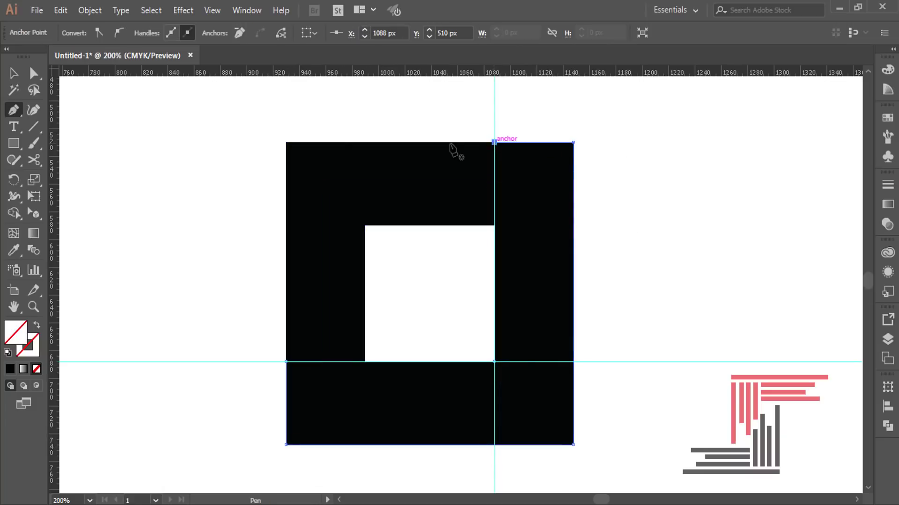
{"action": "left_click", "coordinate": [494, 141]}
{"action": "key", "text": "v"}
Delete the frame's upper-left region with Shape Builder, leaving a black L shape
{"action": "left_click_drag", "start_coordinate": [736, 179], "coordinate": [255, 457]}
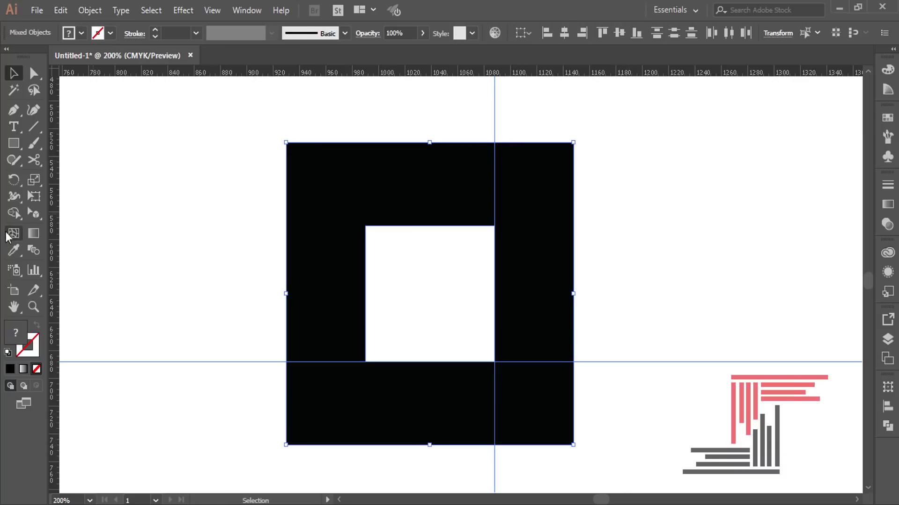
{"action": "left_click", "coordinate": [311, 150], "text": "alt"}
{"action": "key", "text": "v"}
{"action": "left_click", "coordinate": [633, 189]}
{"action": "left_click", "coordinate": [569, 301]}
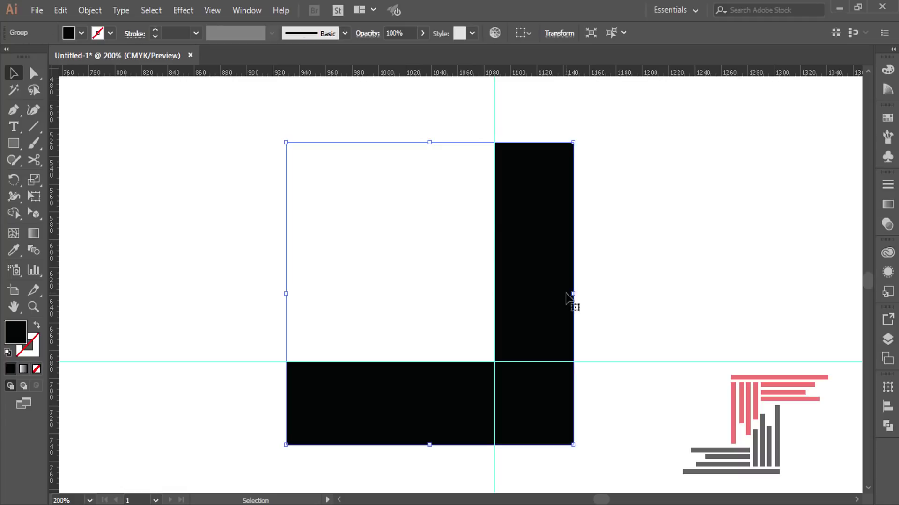
Move the L shape up and left beside the rounded C
{"action": "key", "text": "ctrl+0"}
{"action": "left_click_drag", "start_coordinate": [656, 226], "coordinate": [413, 401]}
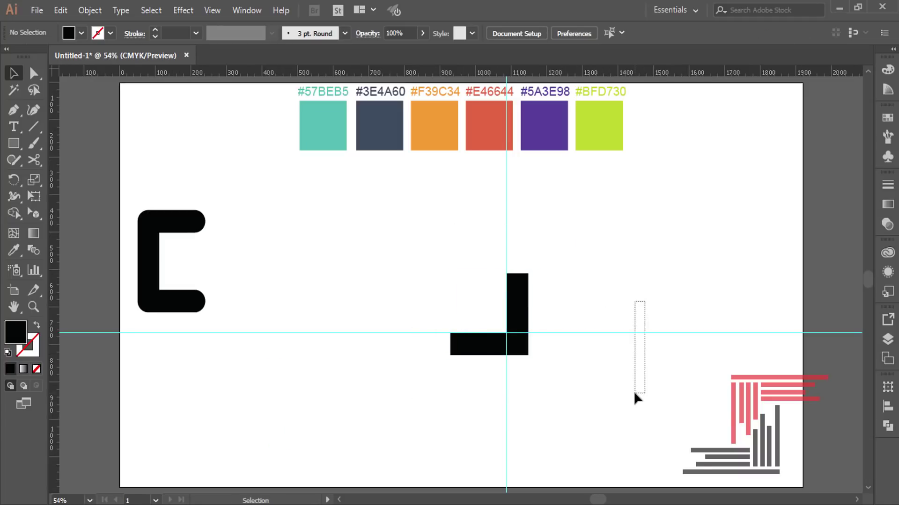
{"action": "left_click_drag", "start_coordinate": [635, 393], "coordinate": [429, 434]}
{"action": "left_click_drag", "start_coordinate": [641, 255], "coordinate": [433, 463]}
{"action": "left_click_drag", "start_coordinate": [483, 349], "coordinate": [346, 291]}
{"action": "left_click", "coordinate": [393, 326]}
{"action": "left_click", "coordinate": [483, 267]}
{"action": "left_click", "coordinate": [446, 282]}
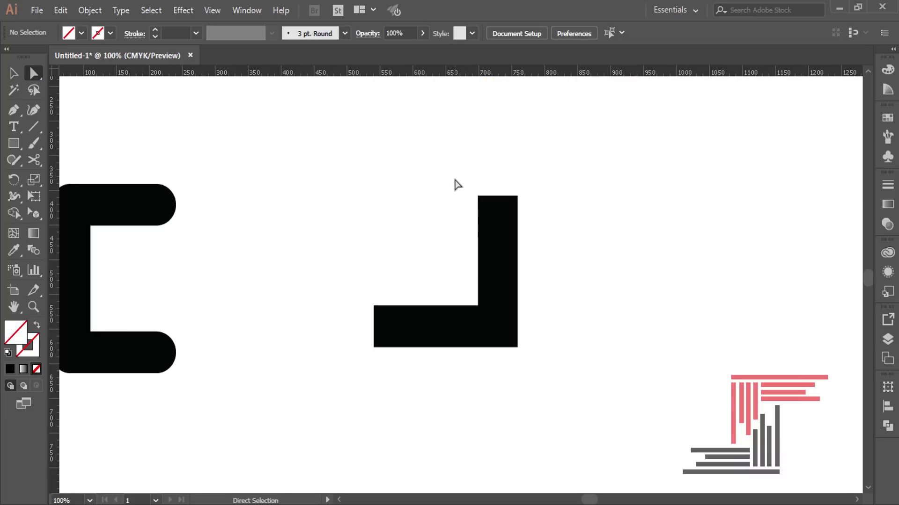
Round the L shape's arm ends and outer corner to 30 px
{"action": "left_click_drag", "start_coordinate": [448, 177], "coordinate": [534, 230]}
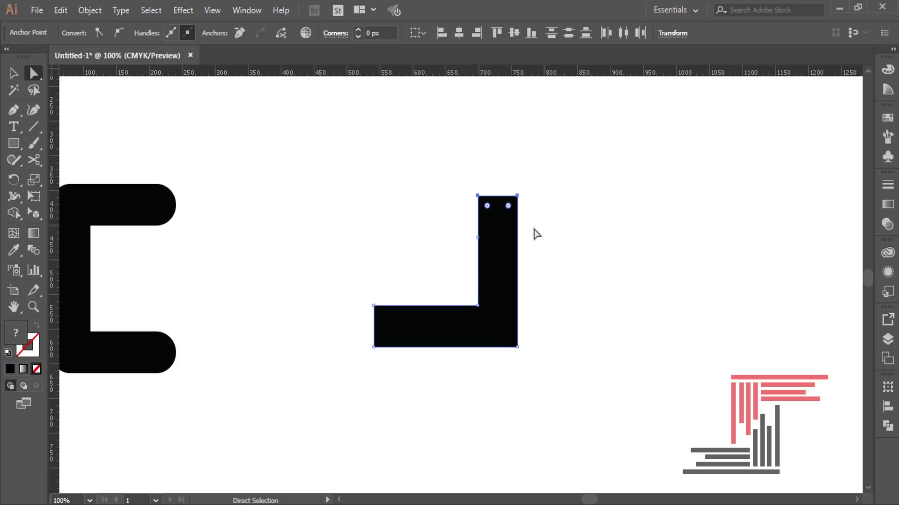
{"action": "left_click_drag", "start_coordinate": [530, 374], "coordinate": [521, 354]}
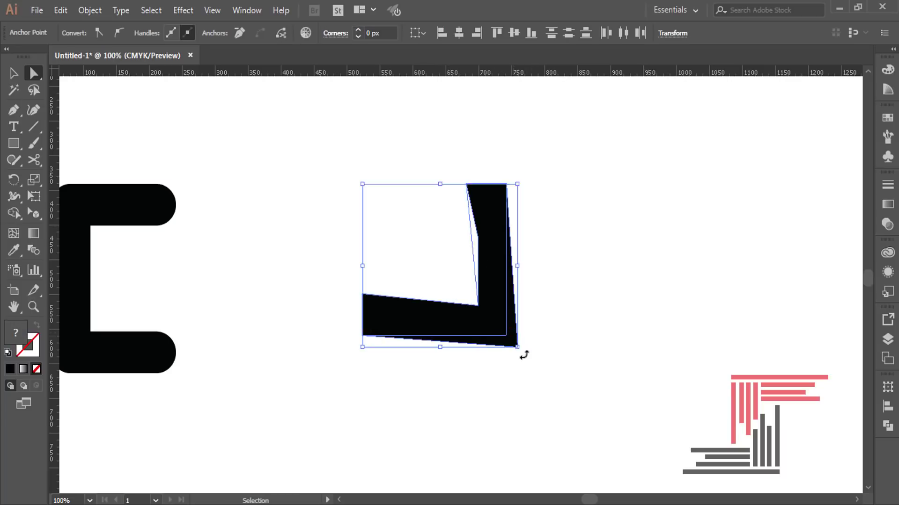
{"action": "left_click_drag", "start_coordinate": [510, 205], "coordinate": [428, 247]}
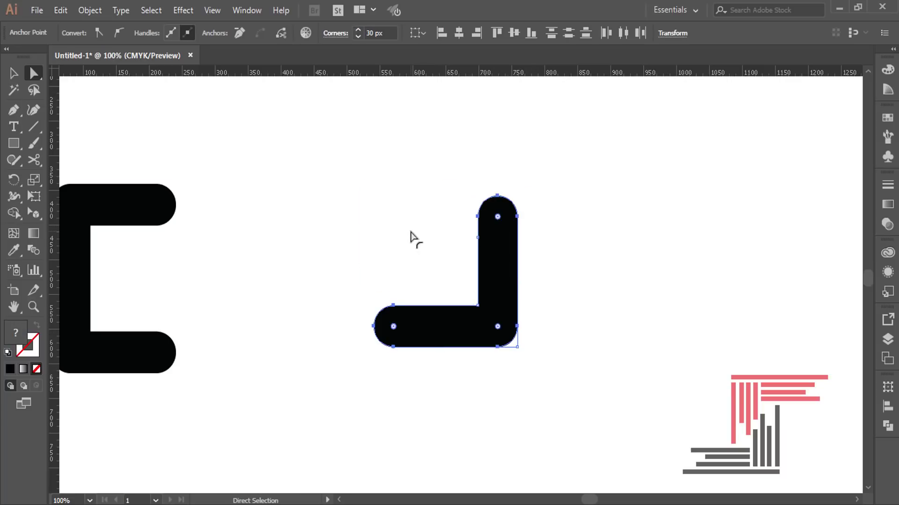
{"action": "key", "text": "v"}
{"action": "left_click", "coordinate": [428, 247]}
{"action": "key", "text": "ctrl+0"}
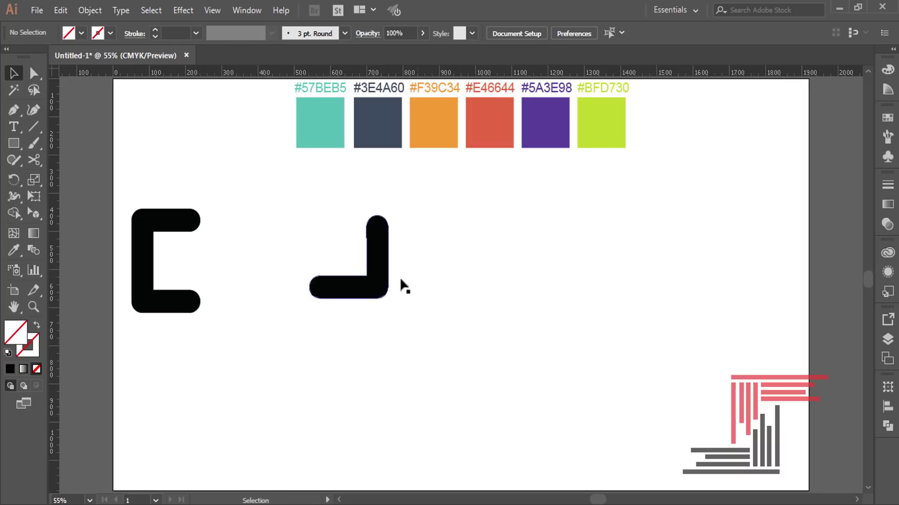
Move the rounded L into the C's opening and nudge it slightly right
{"action": "left_click_drag", "start_coordinate": [381, 293], "coordinate": [227, 250]}
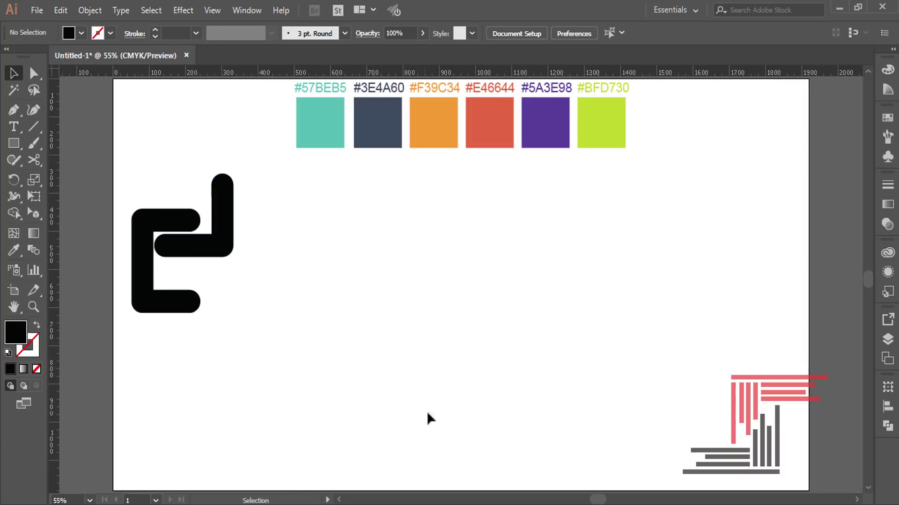
{"action": "left_click", "coordinate": [201, 233]}
{"action": "left_click", "coordinate": [423, 291]}
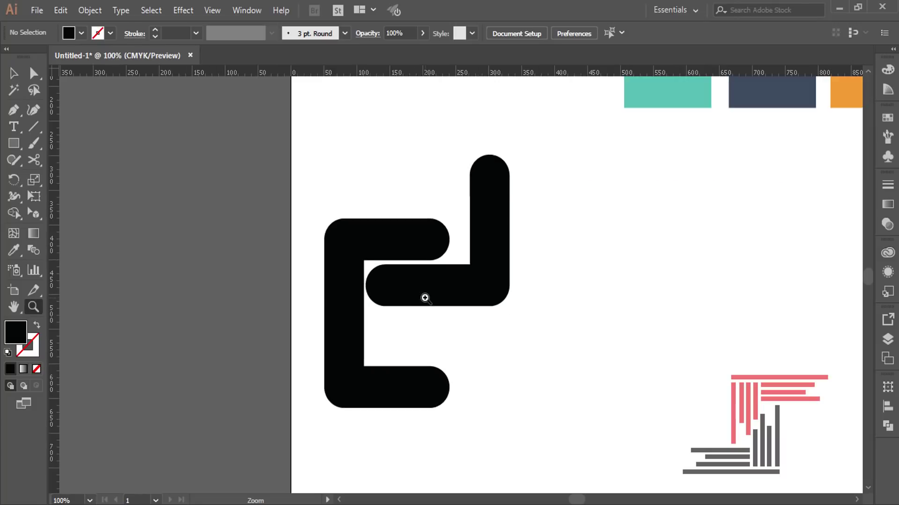
{"action": "key", "text": "v"}
{"action": "left_click", "coordinate": [497, 289]}
{"action": "left_click_drag", "start_coordinate": [497, 290], "coordinate": [499, 289]}
Make a horizontally reflected copy of the L and nudge it down below the original
{"action": "left_click", "coordinate": [644, 298]}
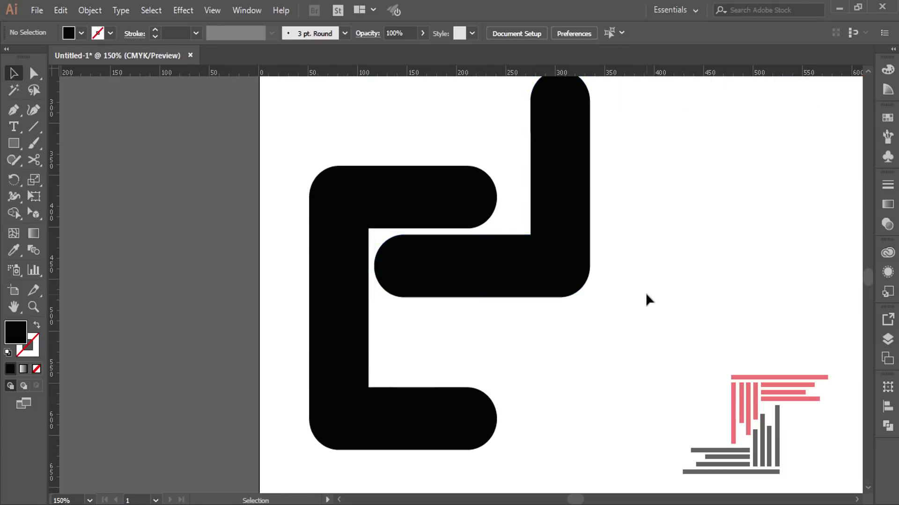
{"action": "right_click", "coordinate": [558, 266]}
{"action": "left_click", "coordinate": [723, 331]}
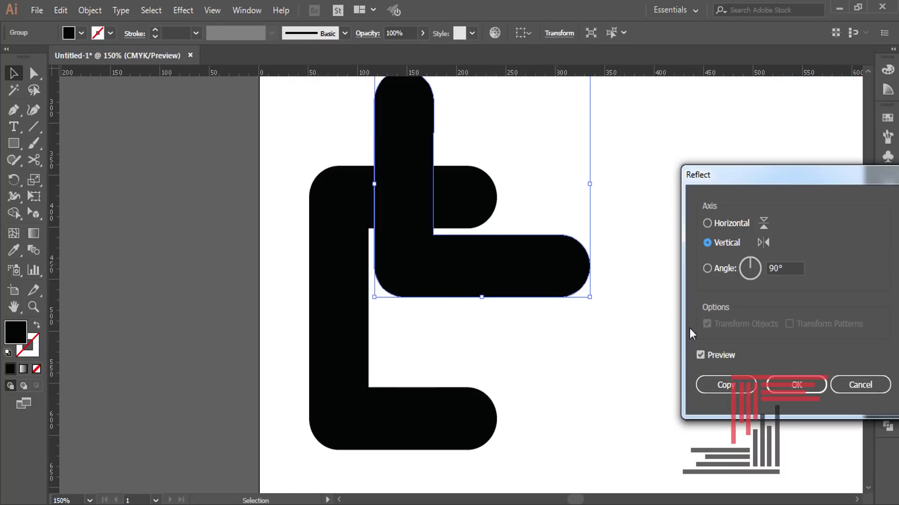
{"action": "left_click", "coordinate": [707, 223]}
{"action": "left_click", "coordinate": [724, 384]}
{"action": "key", "text": "shift+Down"}
{"action": "key", "text": "shift+Down"}
{"action": "key", "text": "shift+Down"}
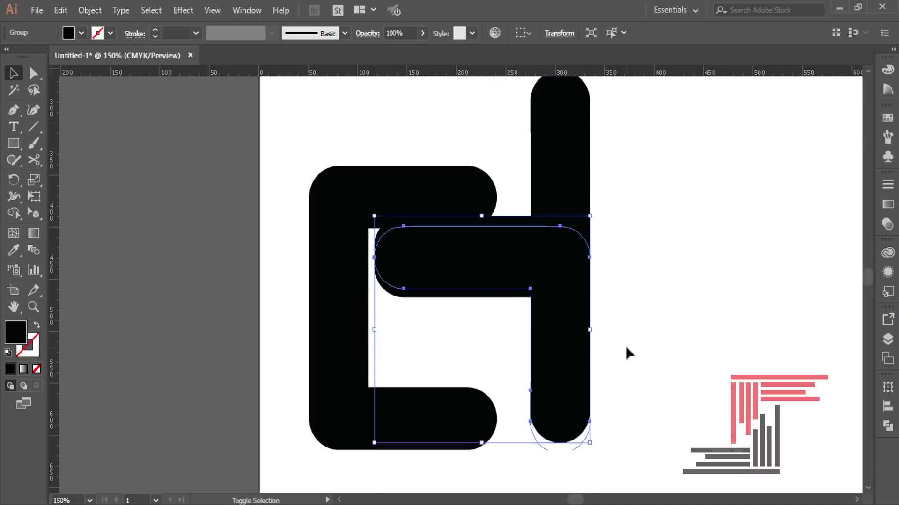
{"action": "key", "text": "shift+Down"}
{"action": "key", "text": "shift+Down"}
{"action": "key", "text": "shift+Down"}
{"action": "key", "text": "Up"}
{"action": "key", "text": "Up"}
{"action": "key", "text": "Up"}
Space the two L shapes apart, nudging the upper one up and the lower one down
{"action": "left_click", "coordinate": [625, 346]}
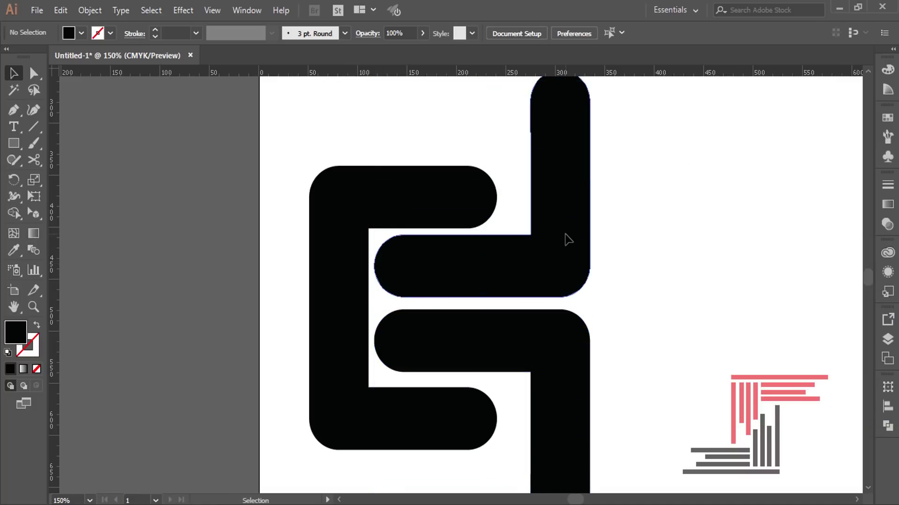
{"action": "left_click", "coordinate": [568, 239]}
{"action": "key", "text": "Up"}
{"action": "key", "text": "Up"}
{"action": "key", "text": "Up"}
{"action": "key", "text": "Up"}
{"action": "key", "text": "Up"}
{"action": "key", "text": "Up"}
{"action": "key", "text": "Up"}
{"action": "key", "text": "Up"}
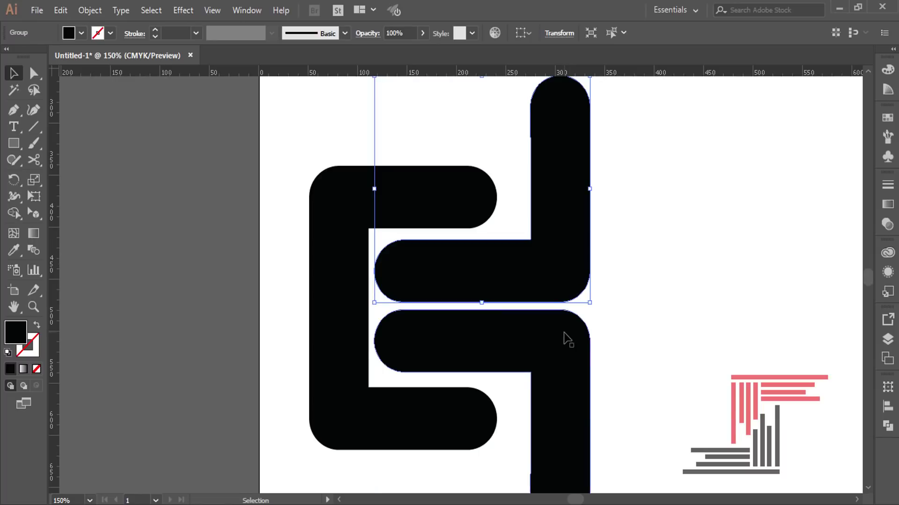
{"action": "left_click", "coordinate": [566, 337]}
{"action": "key", "text": "Down"}
{"action": "key", "text": "Down"}
{"action": "key", "text": "Down"}
{"action": "key", "text": "ctrl+0"}
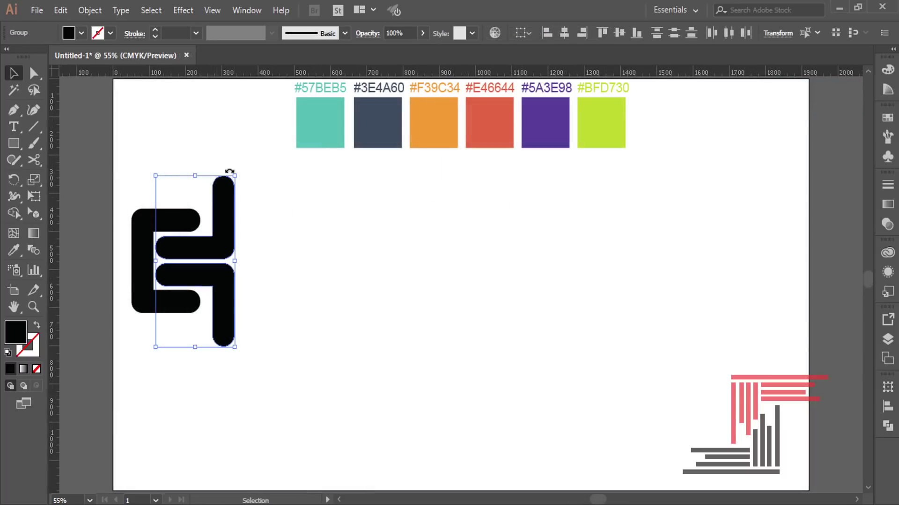
Scale both L shapes down to fit the C and shift them left into place
{"action": "left_click", "coordinate": [224, 196], "text": "shift"}
{"action": "left_click_drag", "start_coordinate": [234, 176], "coordinate": [226, 194]}
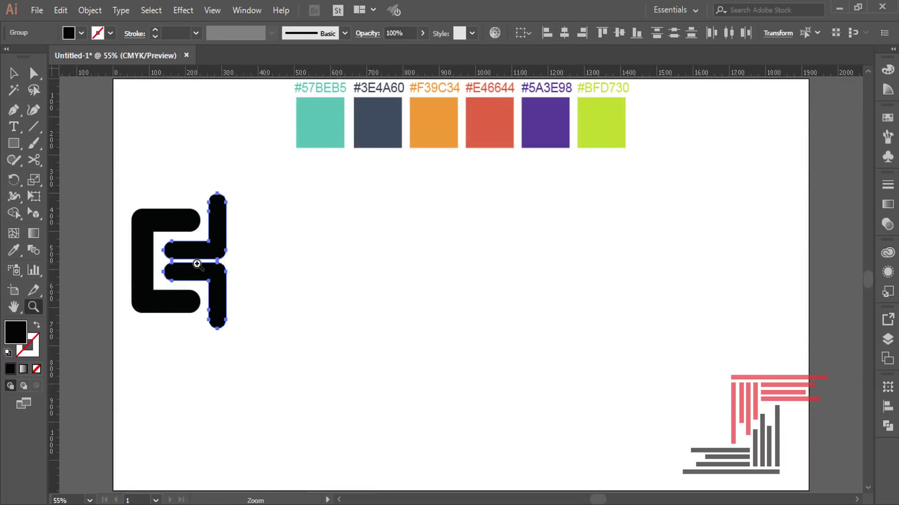
{"action": "key", "text": "ctrl+plus"}
{"action": "key", "text": "ctrl+plus"}
{"action": "left_click_drag", "start_coordinate": [496, 258], "coordinate": [485, 243]}
{"action": "left_click", "coordinate": [506, 299]}
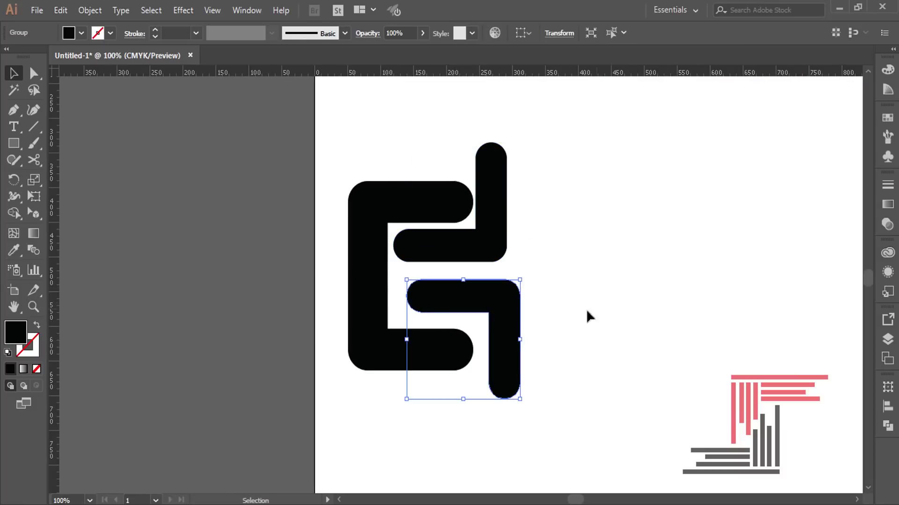
{"action": "left_click_drag", "start_coordinate": [510, 311], "coordinate": [474, 318]}
{"action": "left_click", "coordinate": [466, 251]}
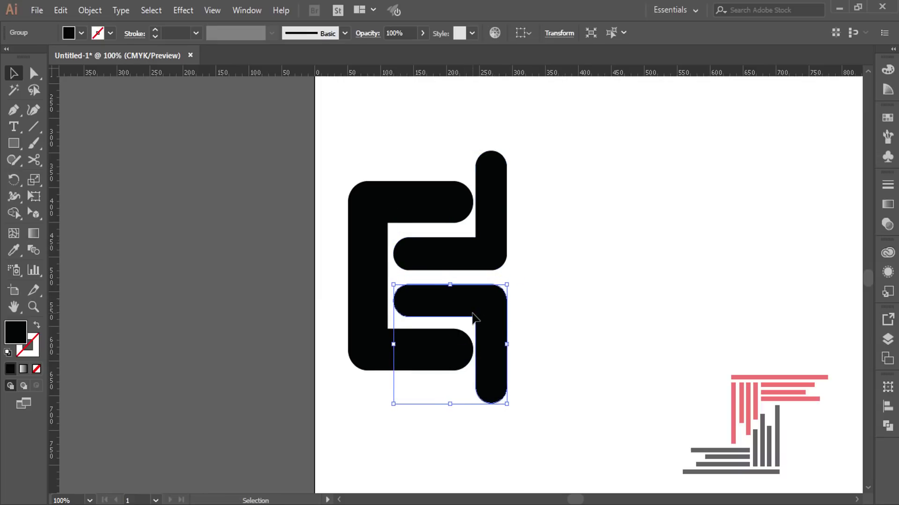
Nudge the lower L slightly up and select the black half of the monogram
{"action": "left_click", "coordinate": [522, 252]}
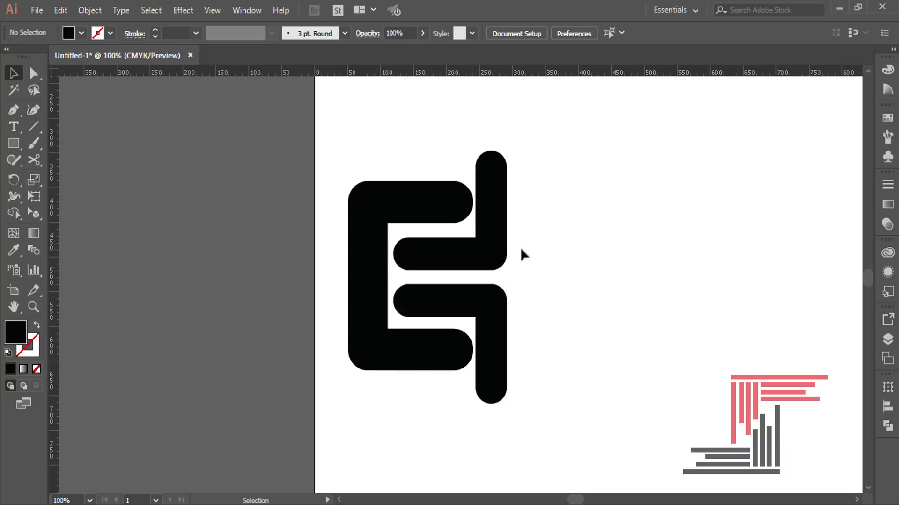
{"action": "left_click", "coordinate": [491, 256]}
{"action": "left_click", "coordinate": [475, 295]}
{"action": "left_click_drag", "start_coordinate": [476, 295], "coordinate": [476, 294]}
{"action": "left_click", "coordinate": [570, 281]}
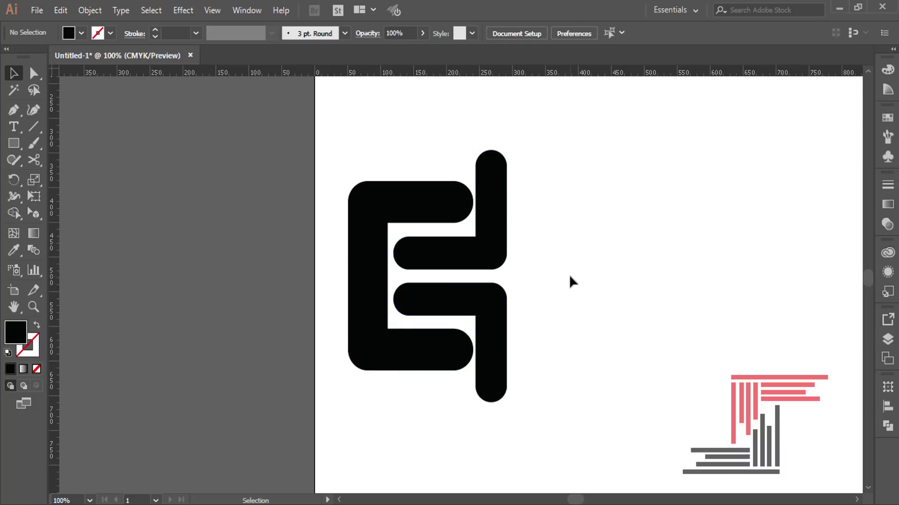
{"action": "left_click", "coordinate": [493, 243]}
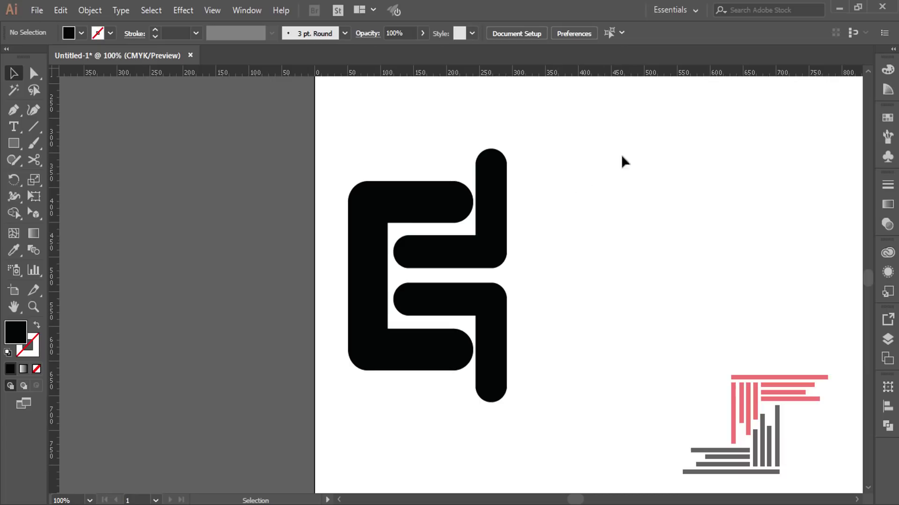
Reflect a copy of the C-and-L group on the vertical axis and nudge it right beside the original
{"action": "right_click", "coordinate": [499, 290]}
{"action": "left_click", "coordinate": [650, 344]}
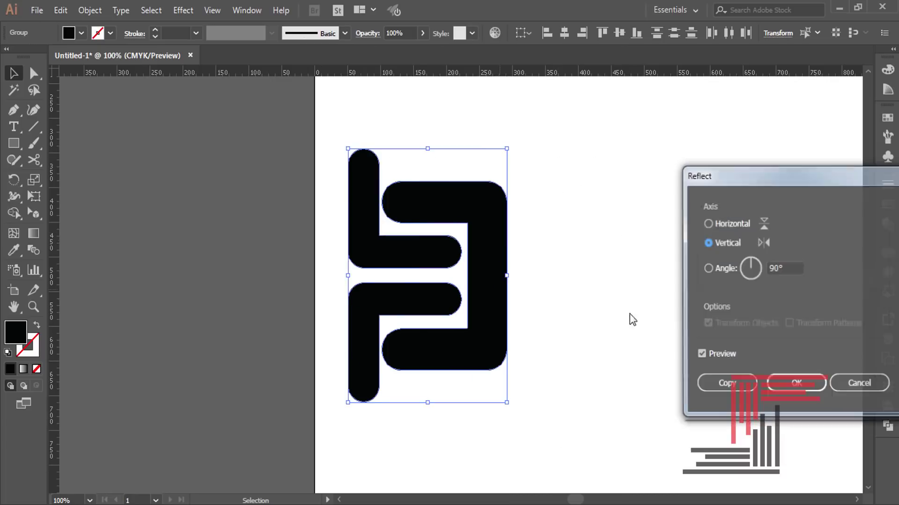
{"action": "left_click", "coordinate": [726, 224]}
{"action": "left_click", "coordinate": [727, 242]}
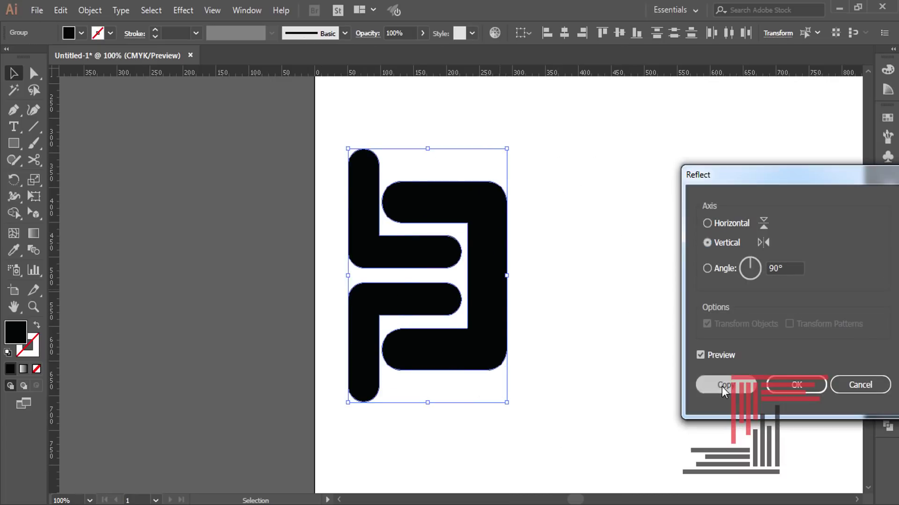
{"action": "left_click", "coordinate": [721, 386]}
{"action": "key", "text": "shift+Right"}
{"action": "key", "text": "shift+Right"}
{"action": "key", "text": "shift+Right"}
{"action": "key", "text": "shift+Right"}
{"action": "key", "text": "shift+Right"}
{"action": "key", "text": "shift+Right"}
{"action": "key", "text": "shift+Right"}
{"action": "key", "text": "shift+Right"}
{"action": "key", "text": "shift+Right"}
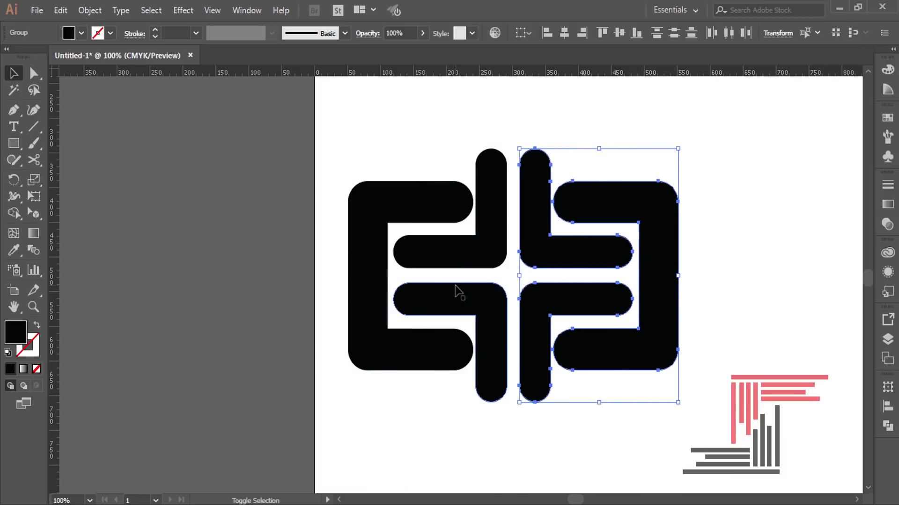
{"action": "key", "text": "Right"}
{"action": "key", "text": "Right"}
{"action": "key", "text": "Left"}
{"action": "key", "text": "Right"}
{"action": "left_click", "coordinate": [669, 138]}
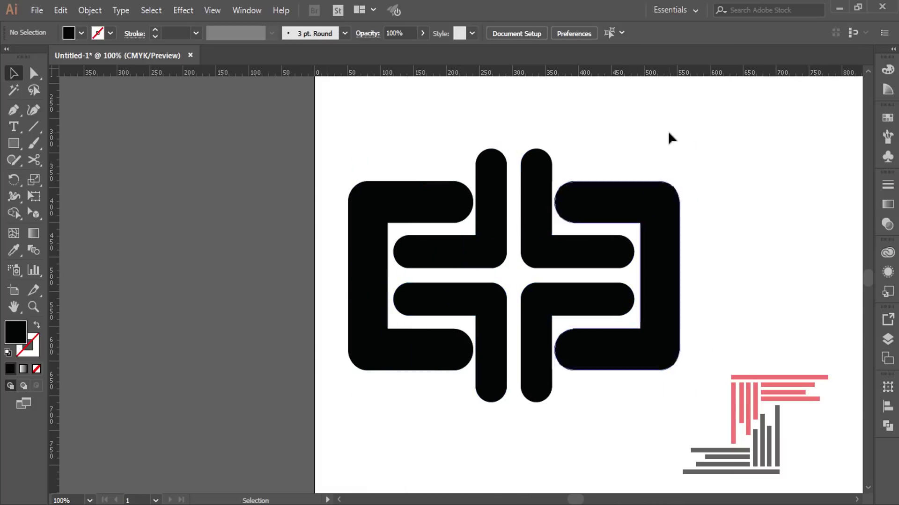
{"action": "key", "text": "ctrl+0"}
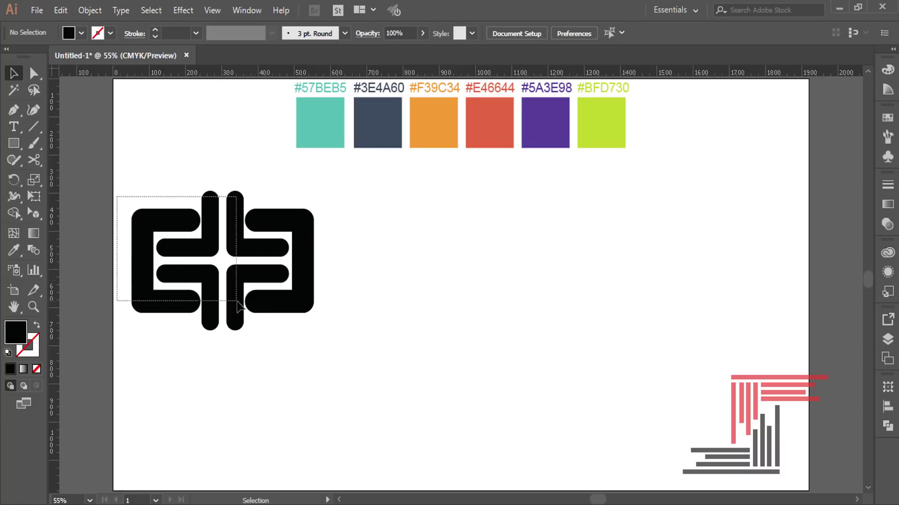
Centre the monogram on the artboard and colour its left part teal and right part navy
{"action": "left_click_drag", "start_coordinate": [238, 306], "coordinate": [238, 306]}
{"action": "left_click_drag", "start_coordinate": [296, 260], "coordinate": [529, 299]}
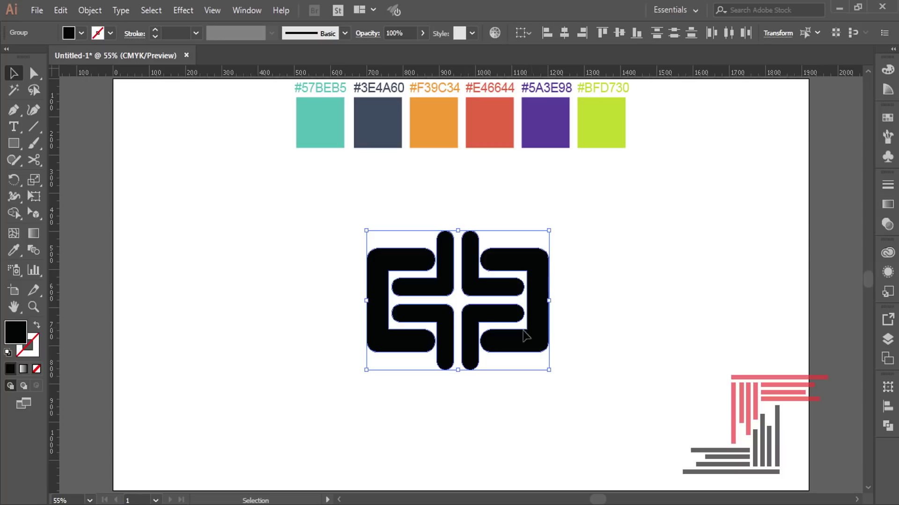
{"action": "left_click", "coordinate": [511, 238]}
{"action": "left_click", "coordinate": [383, 297]}
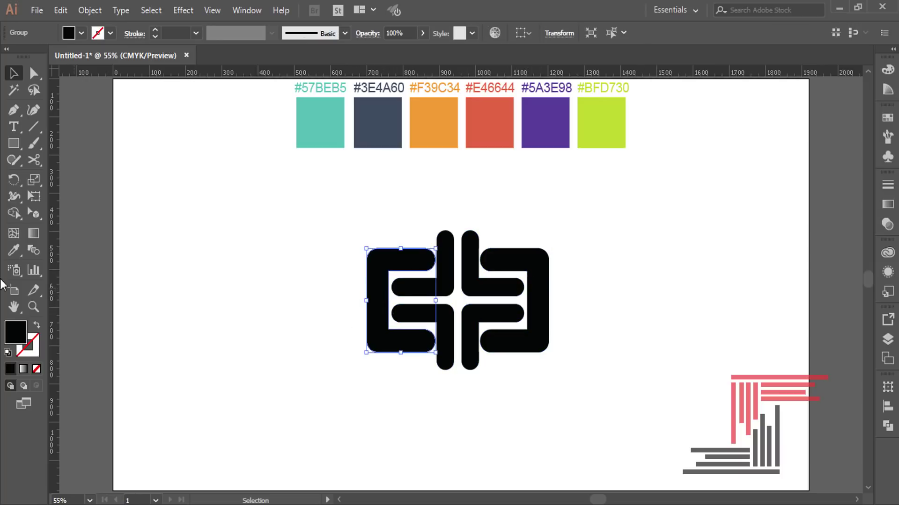
{"action": "left_click", "coordinate": [331, 124]}
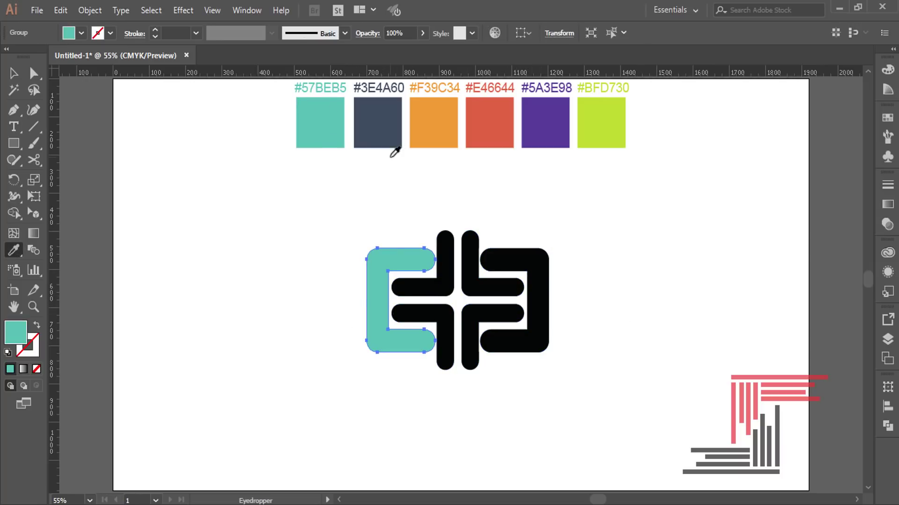
{"action": "left_click", "coordinate": [473, 215]}
{"action": "left_click", "coordinate": [538, 300]}
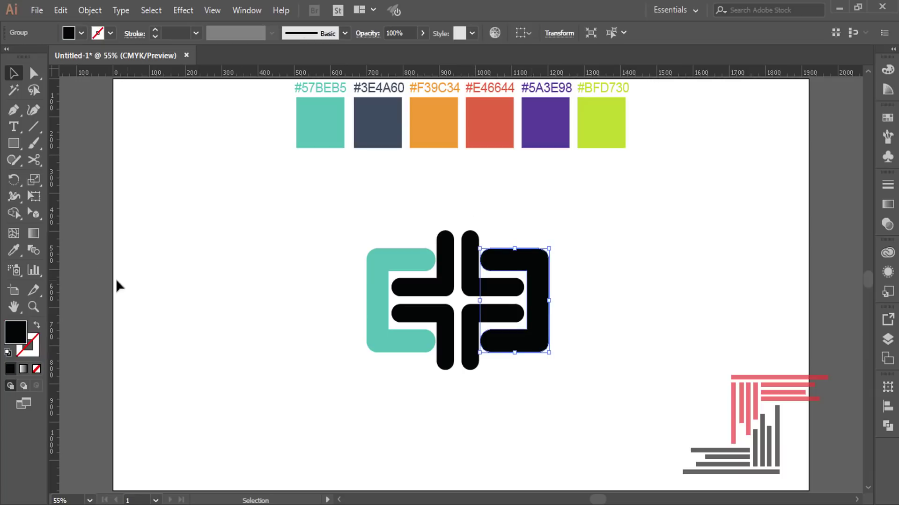
{"action": "left_click", "coordinate": [387, 119]}
Eyedropper orange onto the top-left L and red onto the top-right L
{"action": "key", "text": "v"}
{"action": "left_click", "coordinate": [412, 287]}
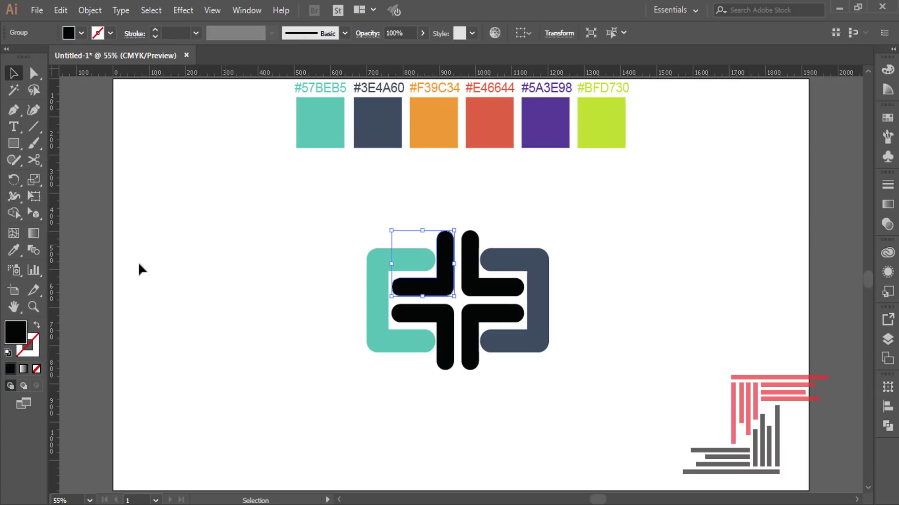
{"action": "left_click", "coordinate": [14, 251]}
{"action": "left_click", "coordinate": [446, 124]}
{"action": "key", "text": "v"}
{"action": "left_click", "coordinate": [469, 281]}
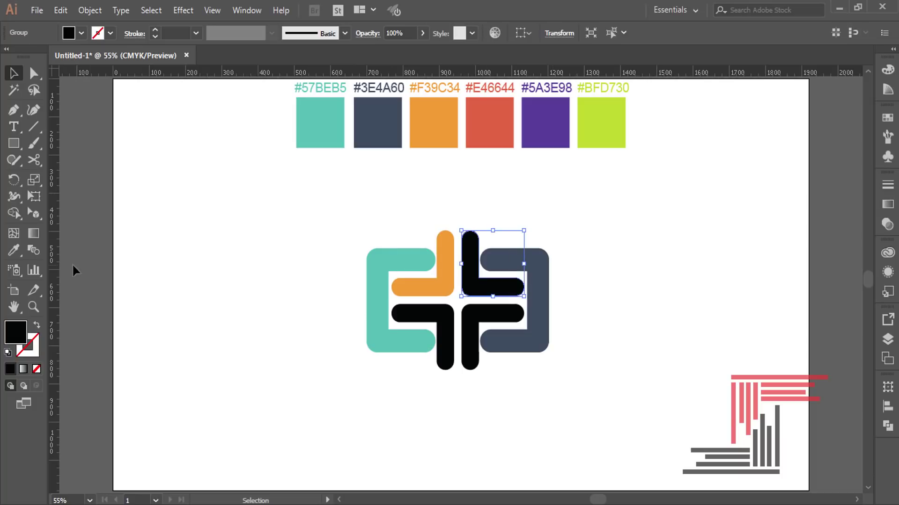
{"action": "left_click", "coordinate": [491, 115]}
Eyedropper green onto the bottom-left L and purple onto the bottom-right L
{"action": "key", "text": "v"}
{"action": "left_click", "coordinate": [447, 307]}
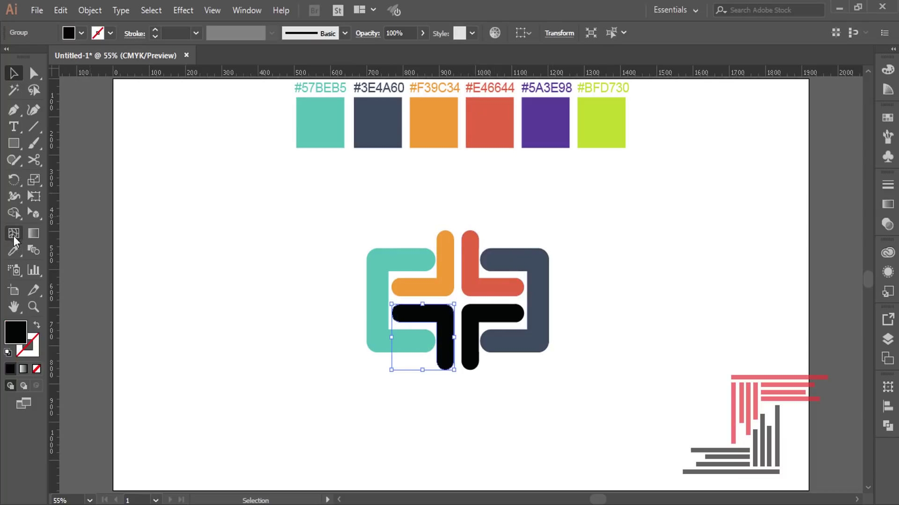
{"action": "left_click", "coordinate": [601, 128]}
{"action": "key", "text": "v"}
{"action": "left_click", "coordinate": [469, 328]}
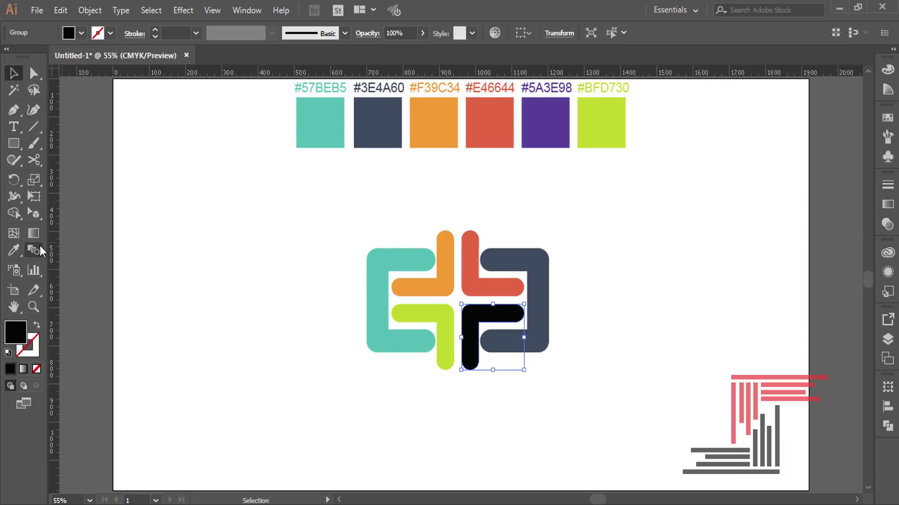
{"action": "left_click", "coordinate": [538, 143]}
{"action": "key", "text": "v"}
{"action": "left_click", "coordinate": [516, 360]}
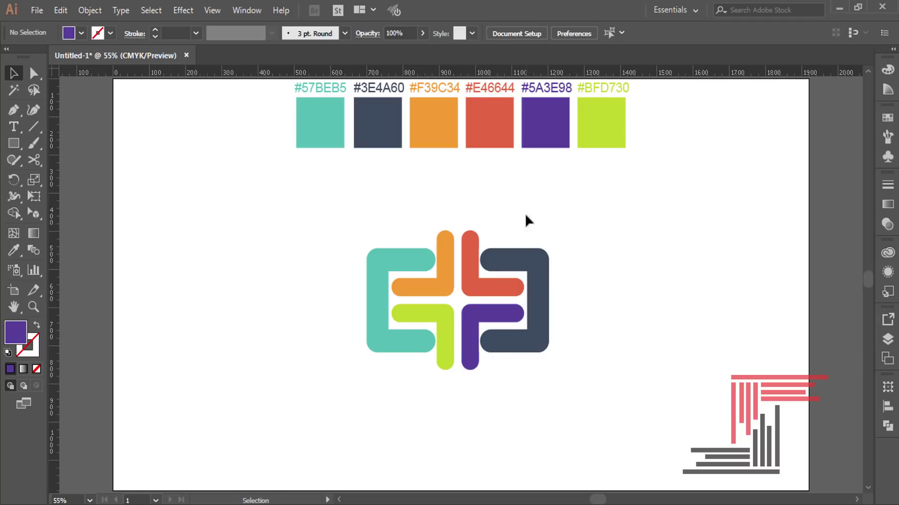
{"action": "left_click", "coordinate": [15, 127]}
Add the title 'LOGO DESIGN' below the logo in Bold at 72 pt
{"action": "left_click", "coordinate": [377, 400]}
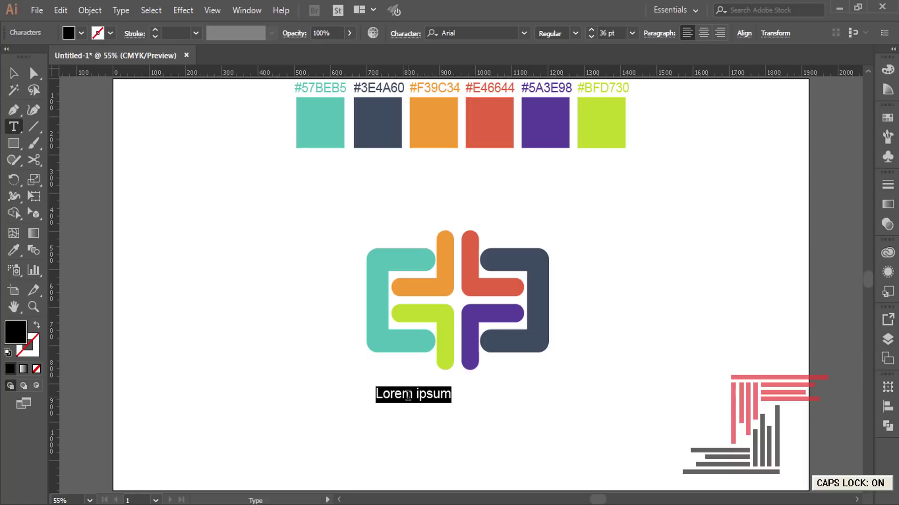
{"action": "type", "text": "OGO DESIGN"}
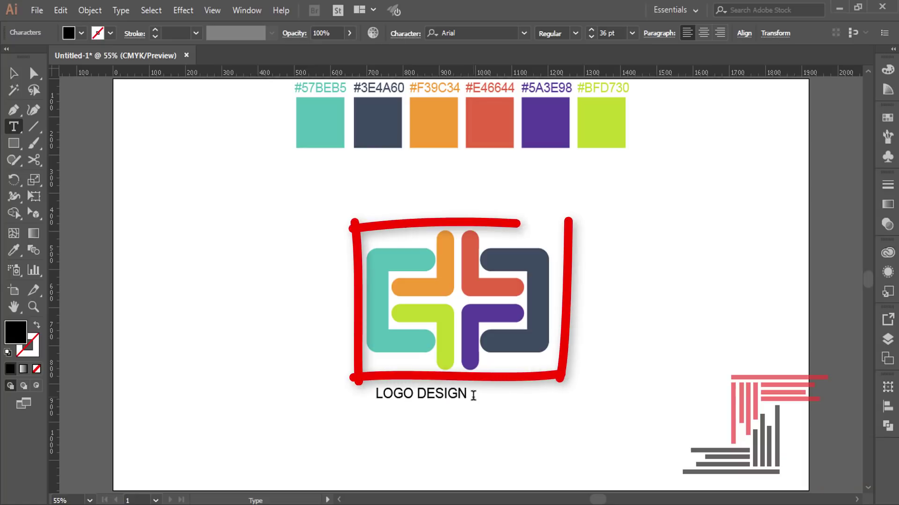
{"action": "key", "text": "Escape"}
{"action": "left_click", "coordinate": [576, 33]}
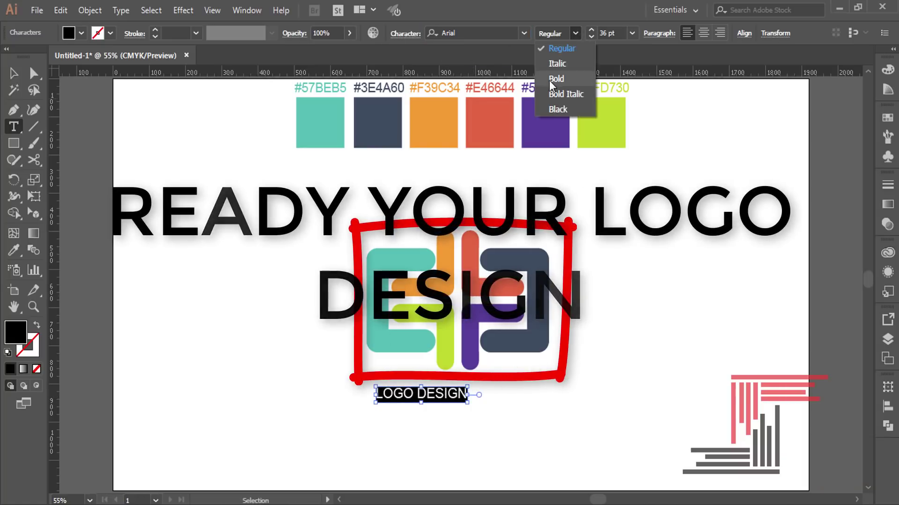
{"action": "left_click", "coordinate": [549, 75]}
{"action": "left_click", "coordinate": [632, 34]}
{"action": "left_click", "coordinate": [646, 279]}
Set DESIGN to Regular weight, apply the Arial font, and reposition the title
{"action": "double_click", "coordinate": [539, 389]}
{"action": "left_click", "coordinate": [575, 33]}
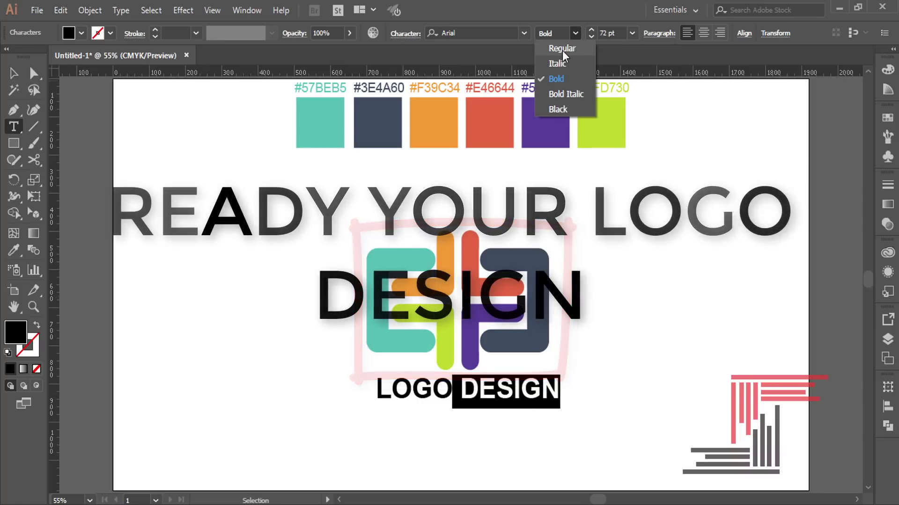
{"action": "left_click", "coordinate": [564, 57]}
{"action": "left_click", "coordinate": [524, 33]}
{"action": "type", "text": "ARIA"}
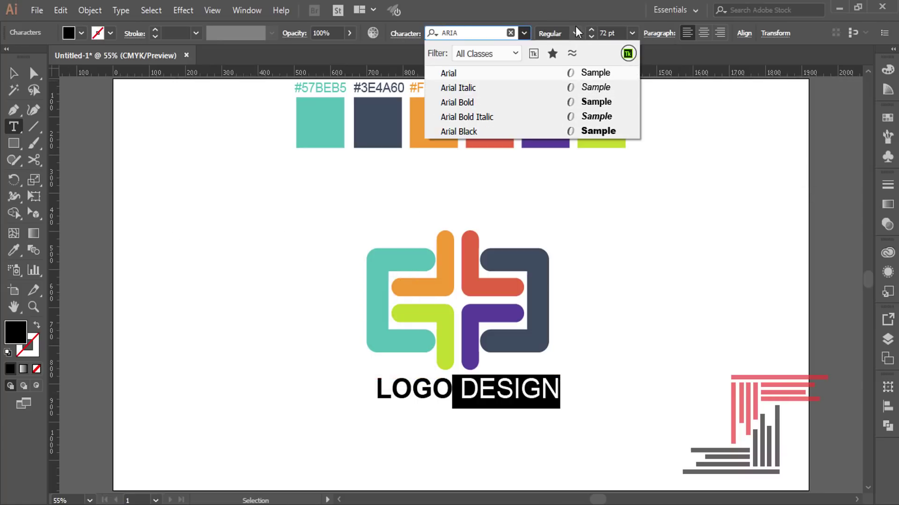
{"action": "key", "text": "Return"}
{"action": "scroll", "coordinate": [207, 316], "scroll_direction": "down", "scroll_amount": 3}
{"action": "mouse_move", "coordinate": [457, 322]}
{"action": "left_mouse_down"}
{"action": "mouse_move", "coordinate": [457, 313]}
{"action": "mouse_move", "coordinate": [551, 318]}
{"action": "left_mouse_up"}
{"action": "key", "text": "ctrl+a"}
Eyedropper teal onto DESIGN and dark slate onto LOGO
{"action": "key", "text": "i"}
{"action": "left_click", "coordinate": [379, 227]}
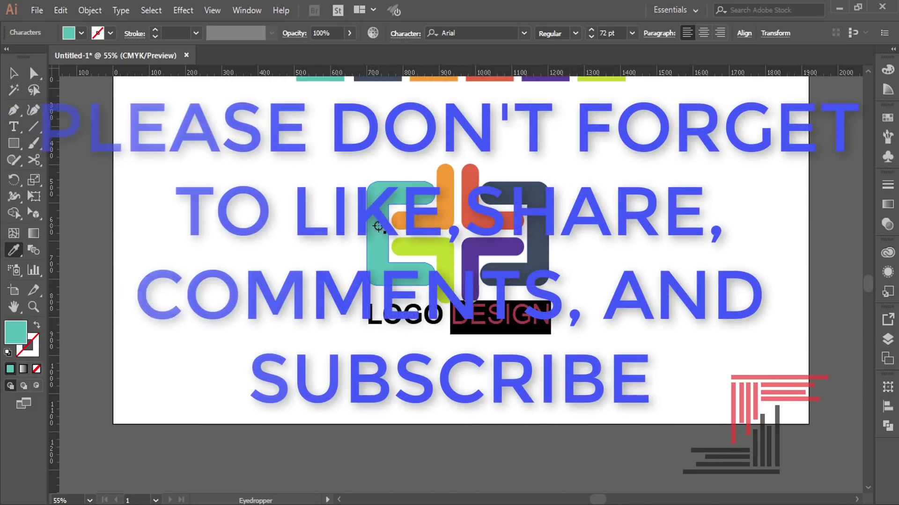
{"action": "double_click", "coordinate": [372, 312]}
{"action": "left_click_drag", "start_coordinate": [369, 312], "coordinate": [442, 312]}
{"action": "key", "text": "i"}
{"action": "left_click", "coordinate": [541, 237]}
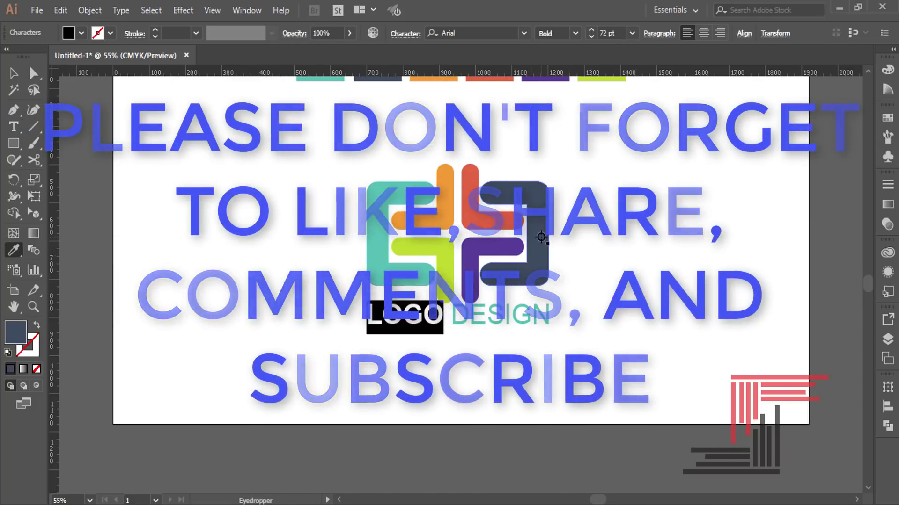
{"action": "key", "text": "v"}
{"action": "left_click", "coordinate": [427, 326]}
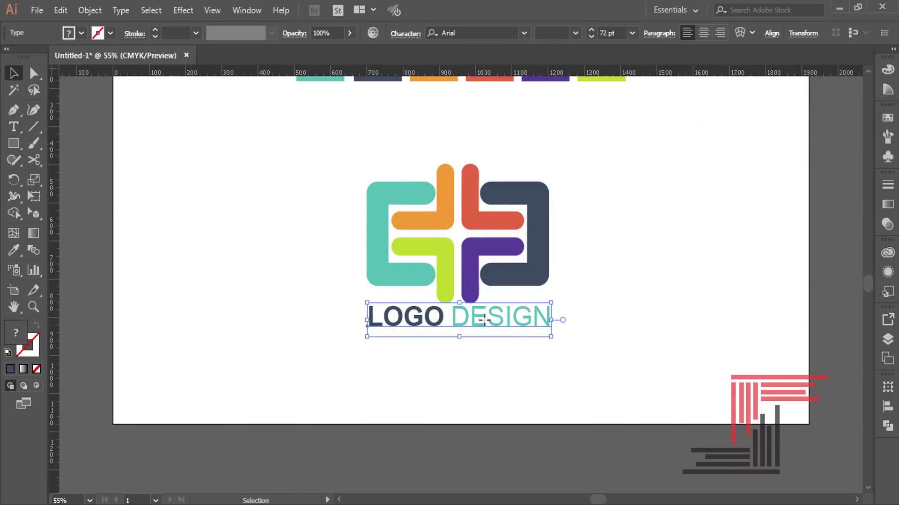
Place a vertical ruler guide at the logo's left edge and select the title for aligning
{"action": "left_click", "coordinate": [582, 334]}
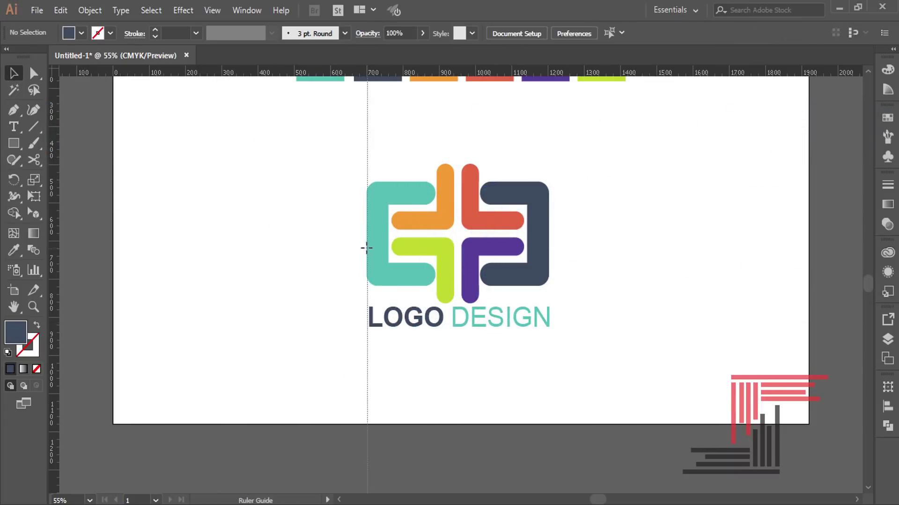
{"action": "left_click_drag", "start_coordinate": [366, 248], "coordinate": [302, 263]}
{"action": "left_click_drag", "start_coordinate": [366, 271], "coordinate": [366, 271]}
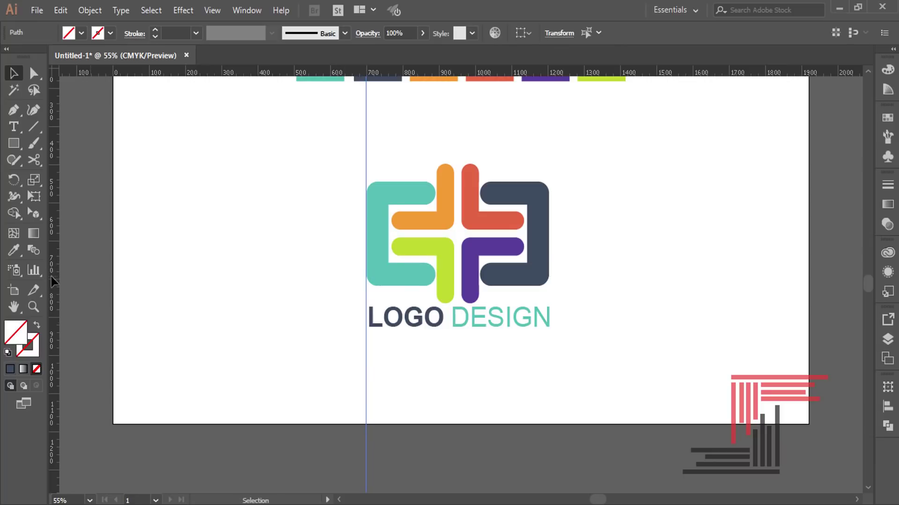
{"action": "left_click", "coordinate": [486, 320]}
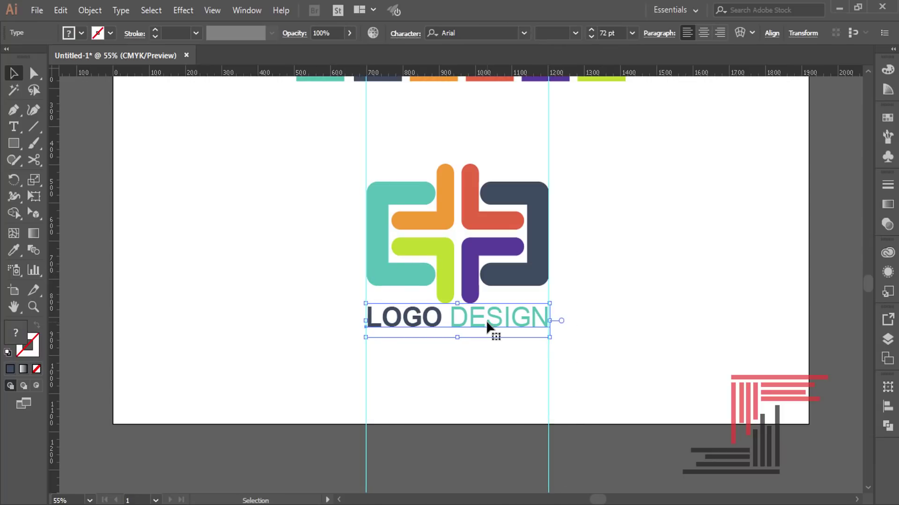